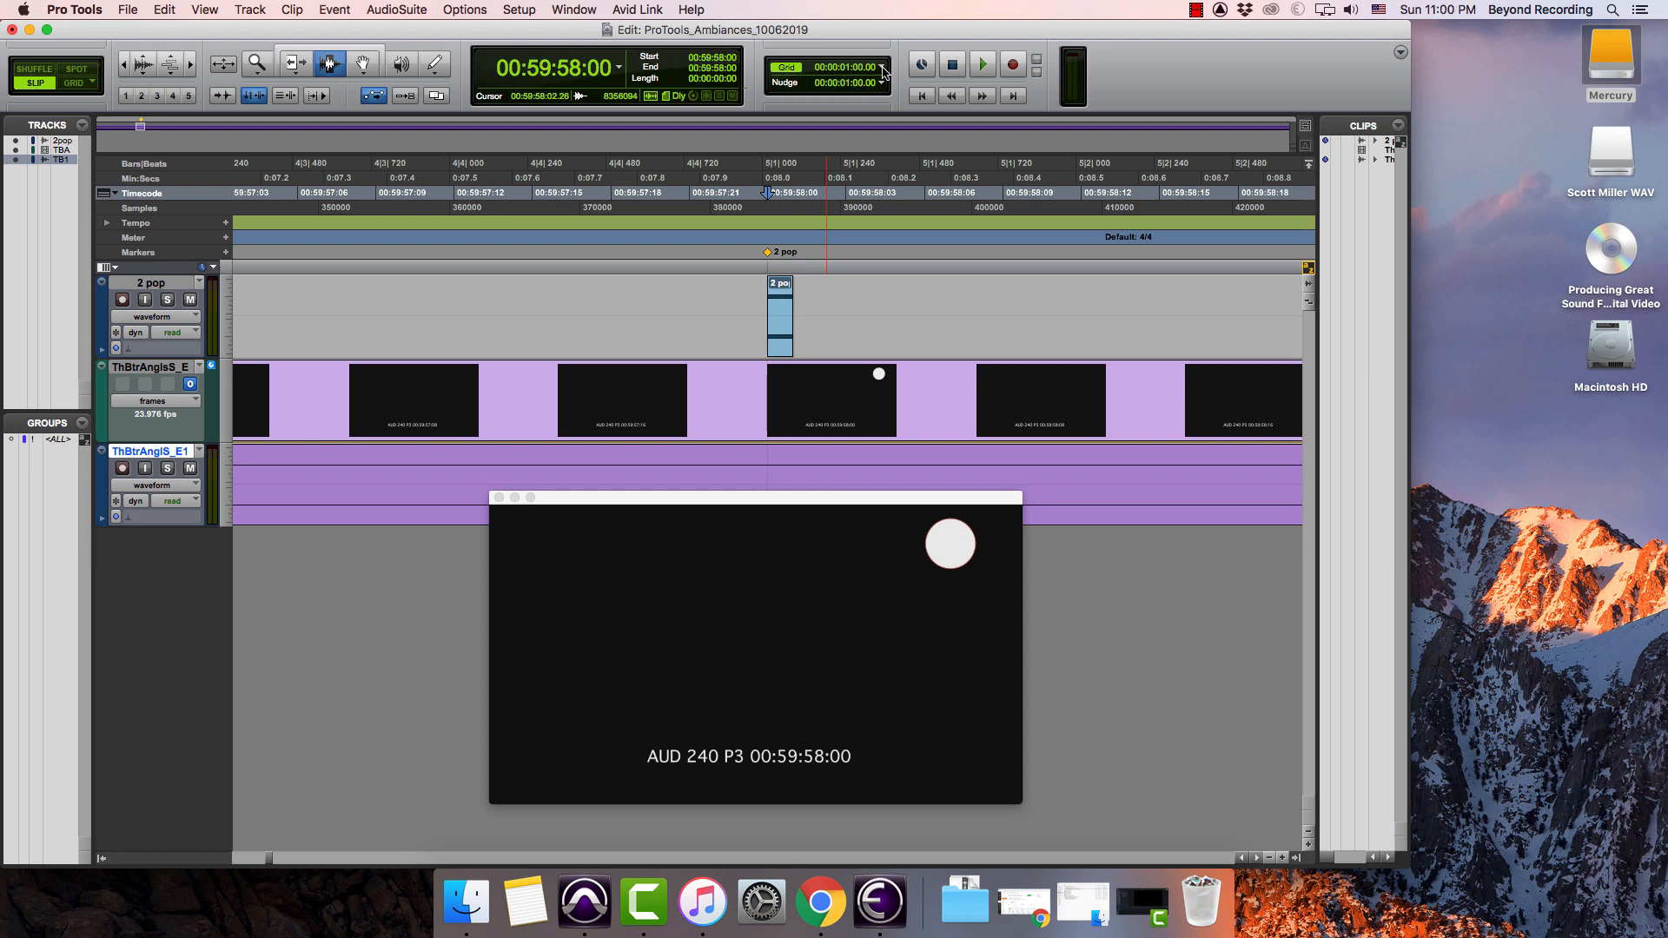
# Set both the grid value and the nudge value to 1 frame in timecode.
pyautogui.click(883, 70)
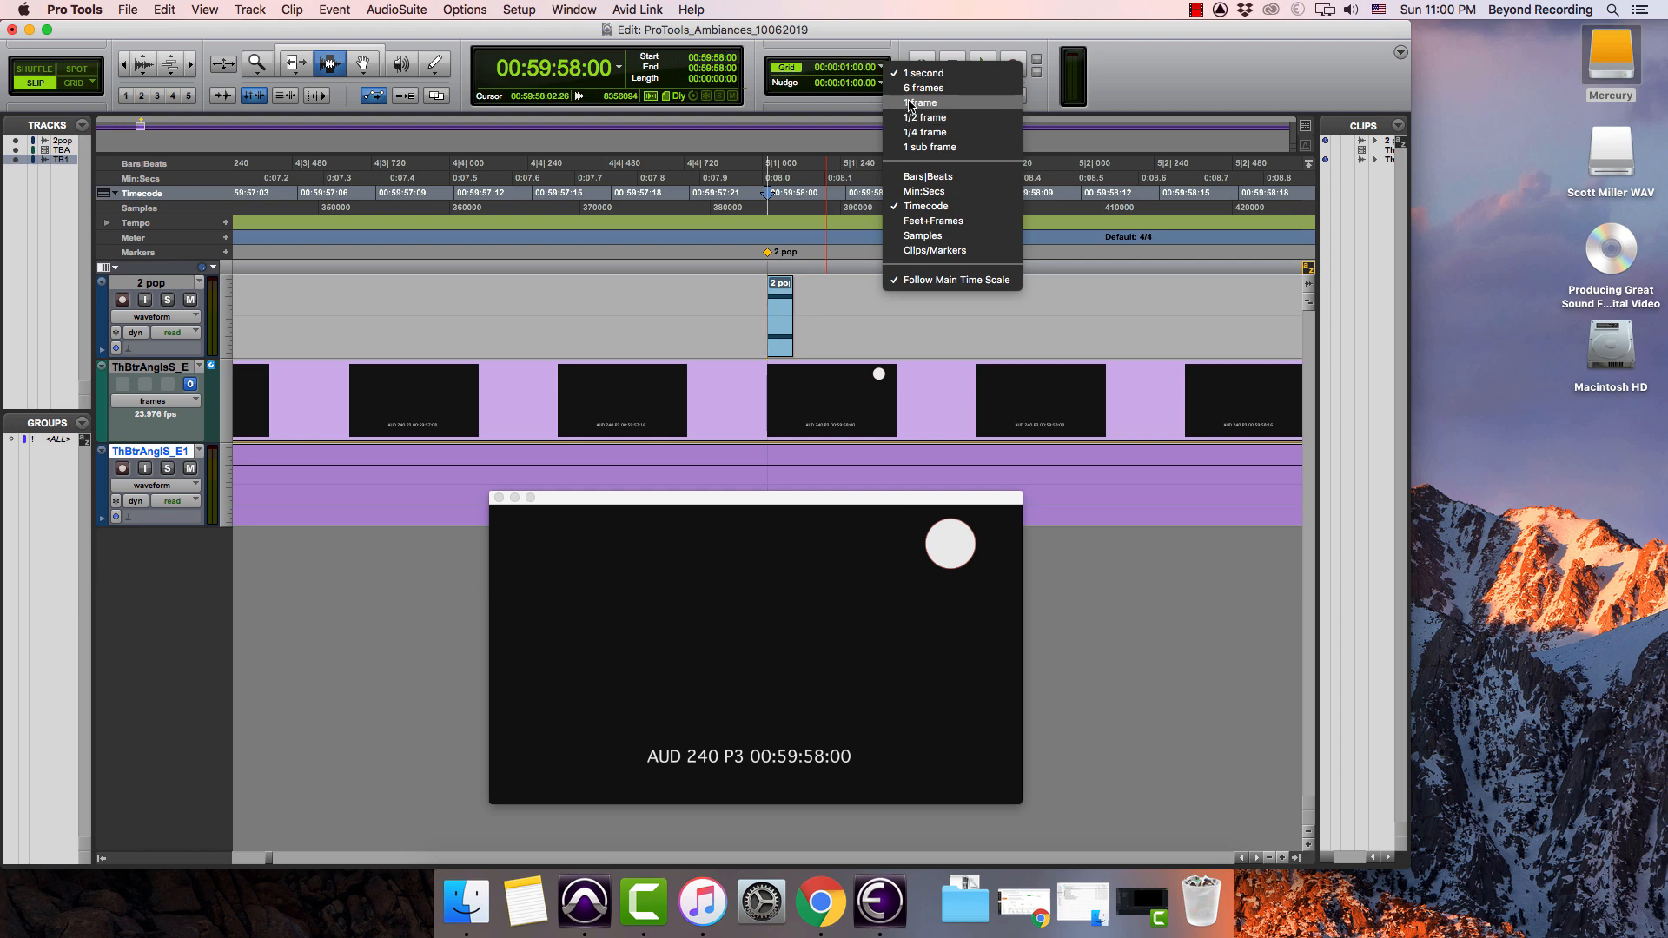
pyautogui.click(911, 103)
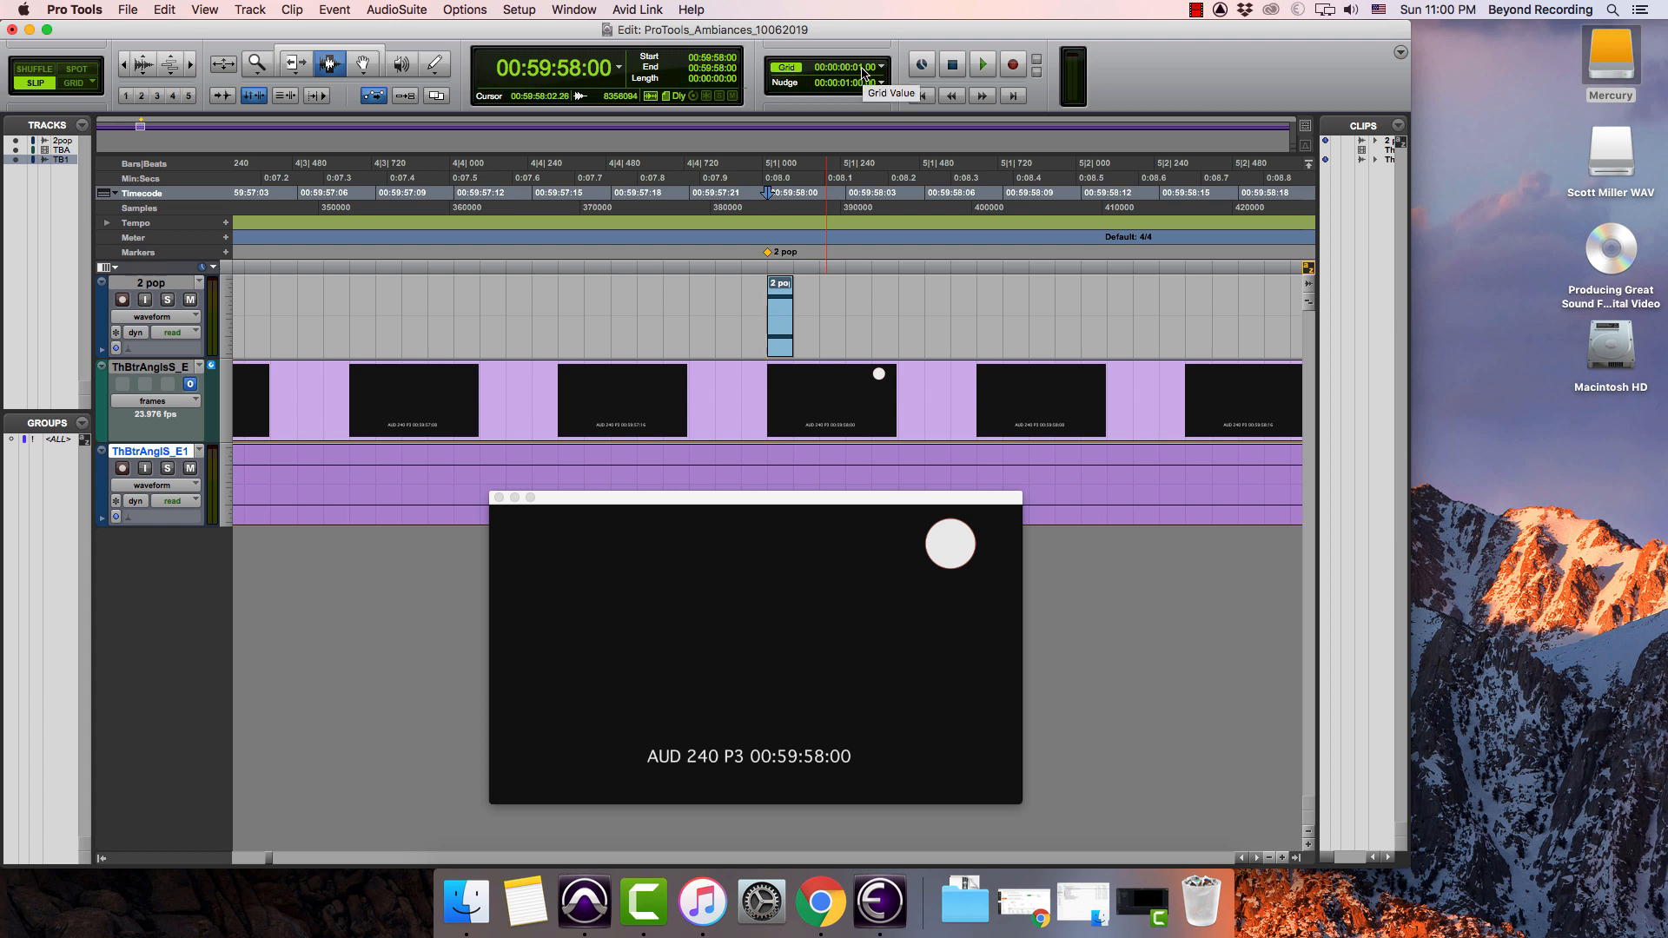
pyautogui.hotkey('ctrl', 'alt', '-')
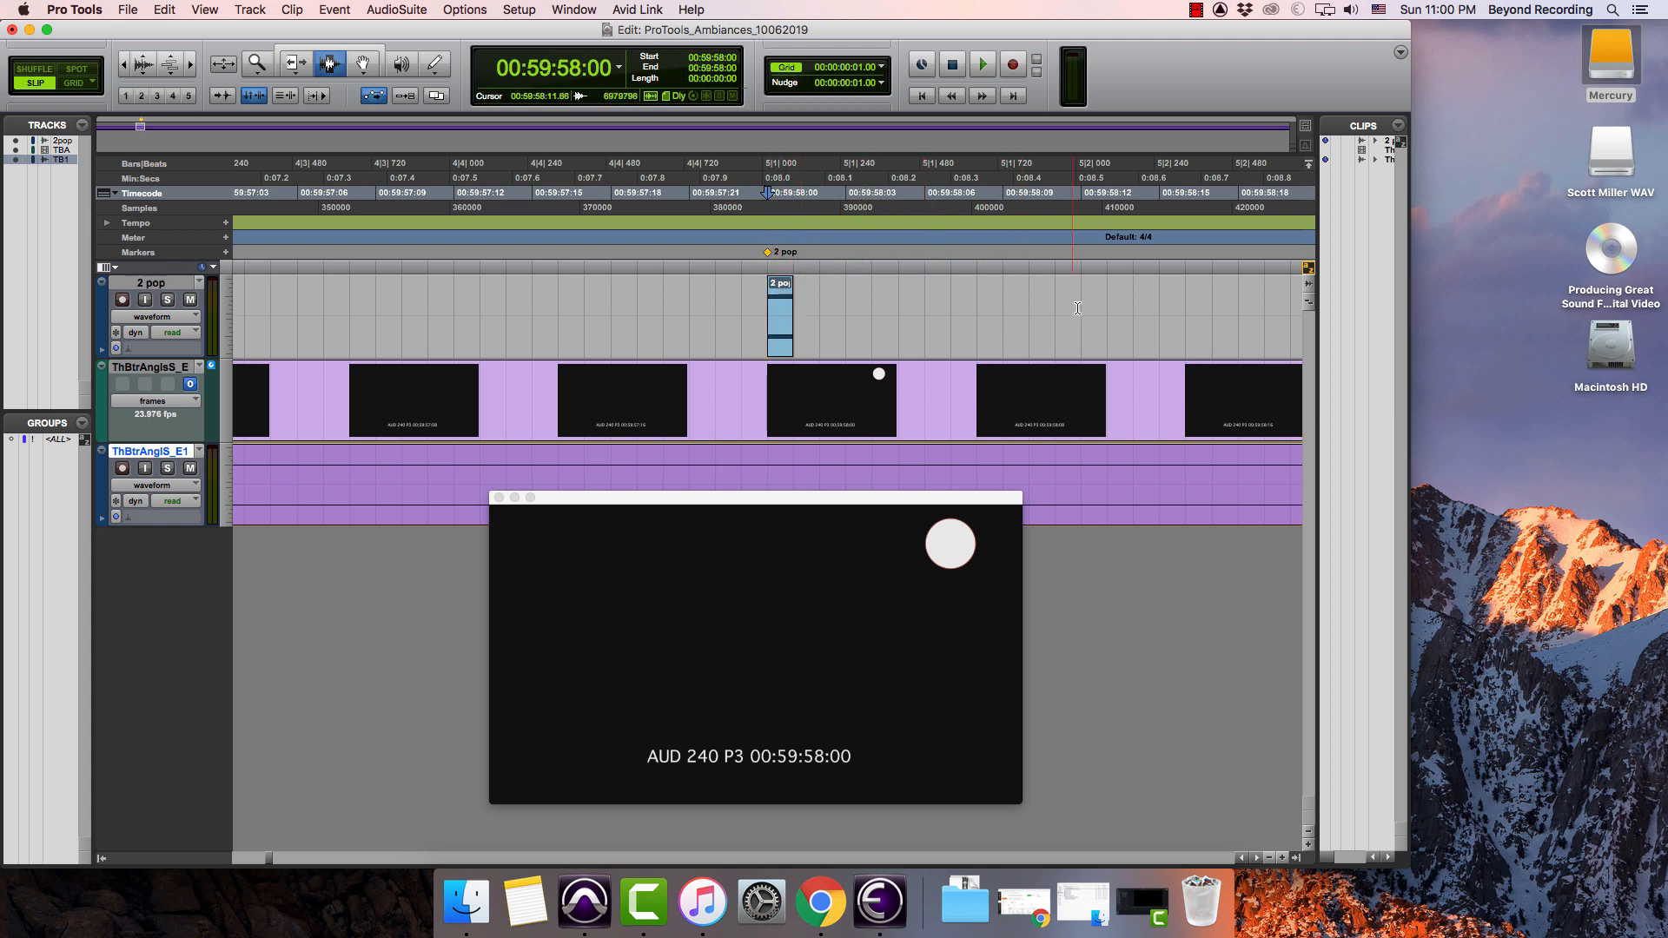
# Place the edit cursor just before the 2 pop clip and step forward and back through the sync pop frame by frame.
pyautogui.click(753, 310)
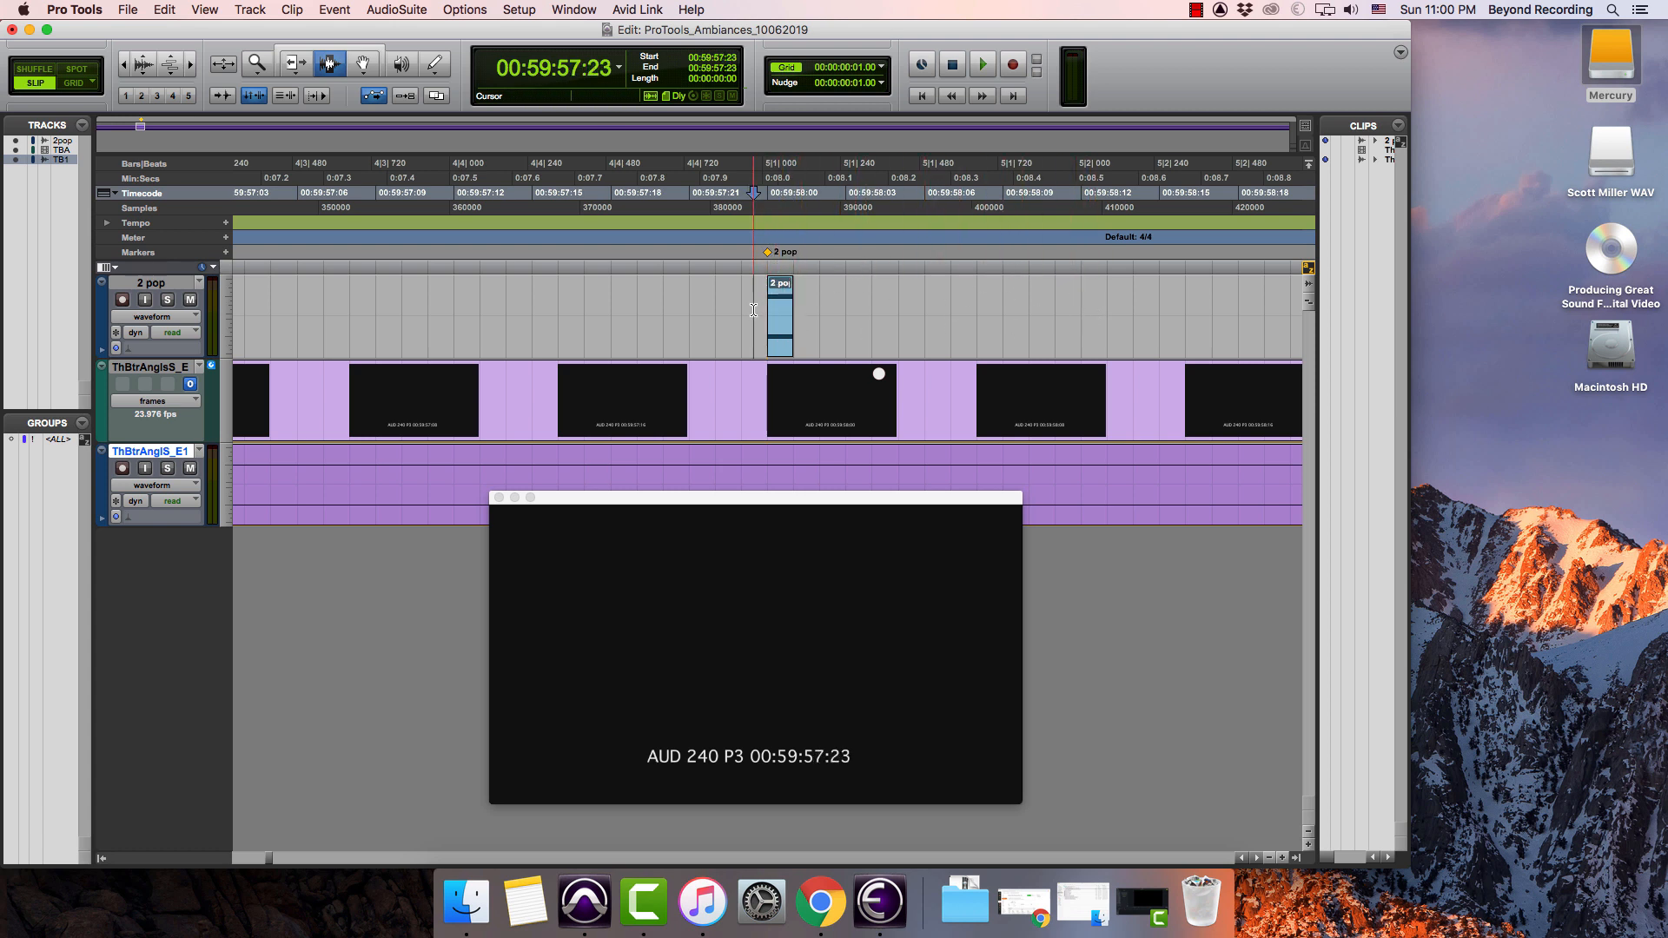
pyautogui.press('KP_Add')
pyautogui.press('KP_Add')
pyautogui.press('KP_Add')
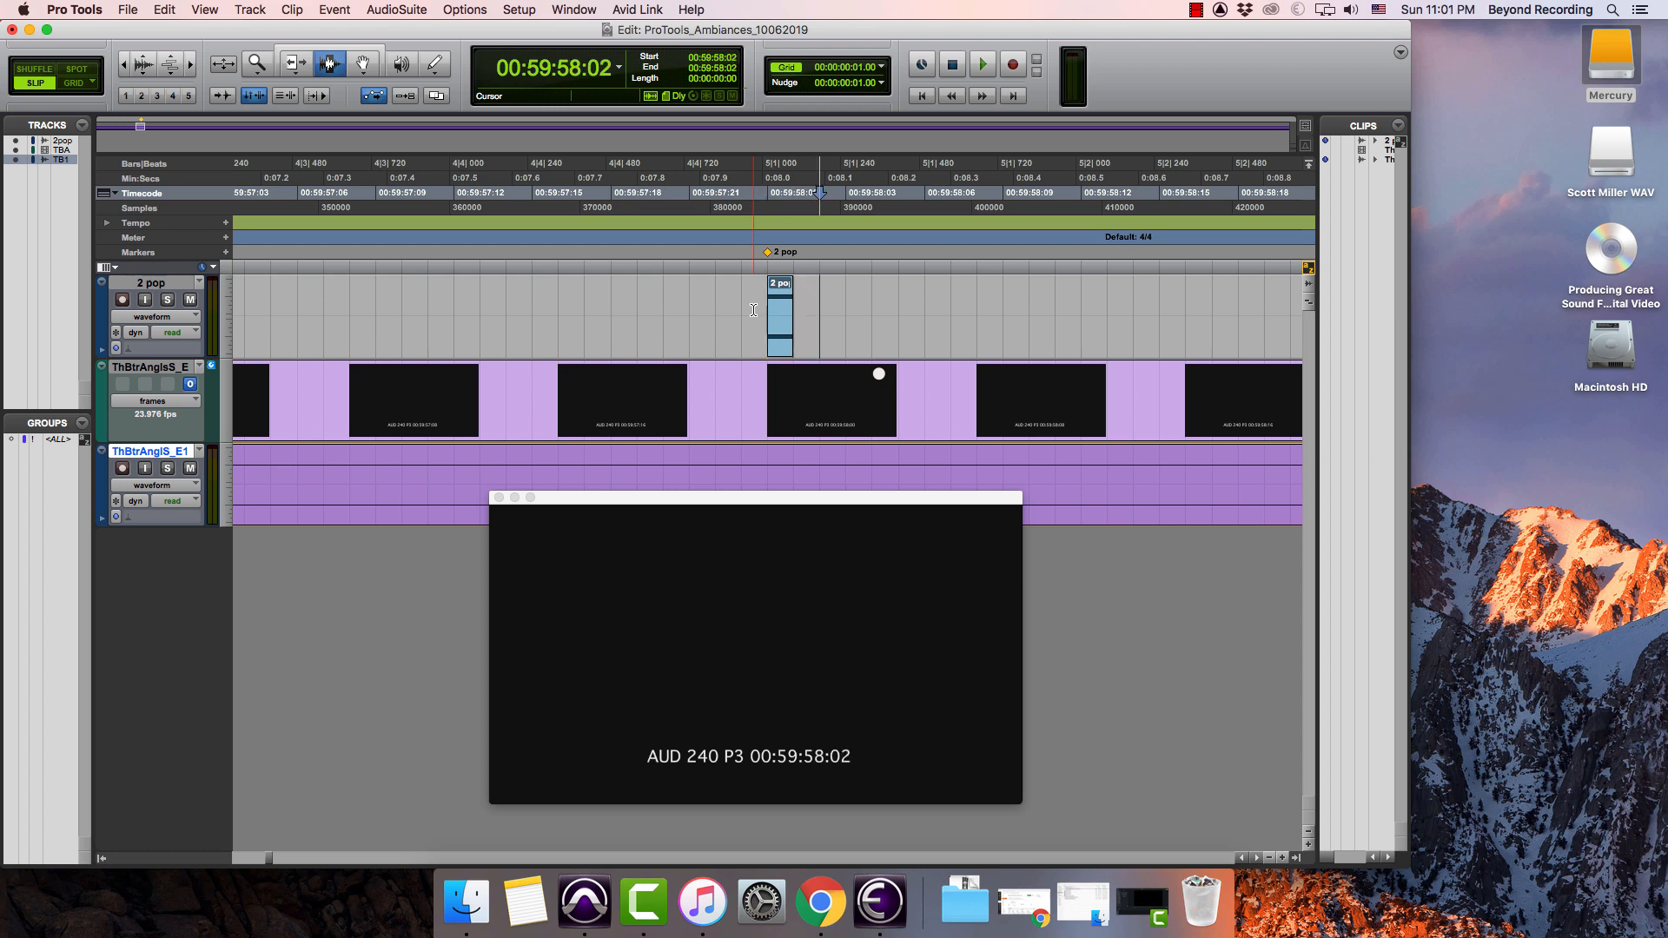
pyautogui.press('KP_Add')
pyautogui.press('KP_Add')
pyautogui.press('KP_Add')
pyautogui.press('KP_Add')
pyautogui.press('KP_Add')
pyautogui.press('KP_Add')
pyautogui.press('KP_Add')
pyautogui.press('KP_Subtract')
pyautogui.press('KP_Subtract')
pyautogui.press('KP_Subtract')
pyautogui.press('KP_Subtract')
pyautogui.press('KP_Subtract')
pyautogui.press('KP_Subtract')
pyautogui.press('KP_Subtract')
pyautogui.press('KP_Subtract')
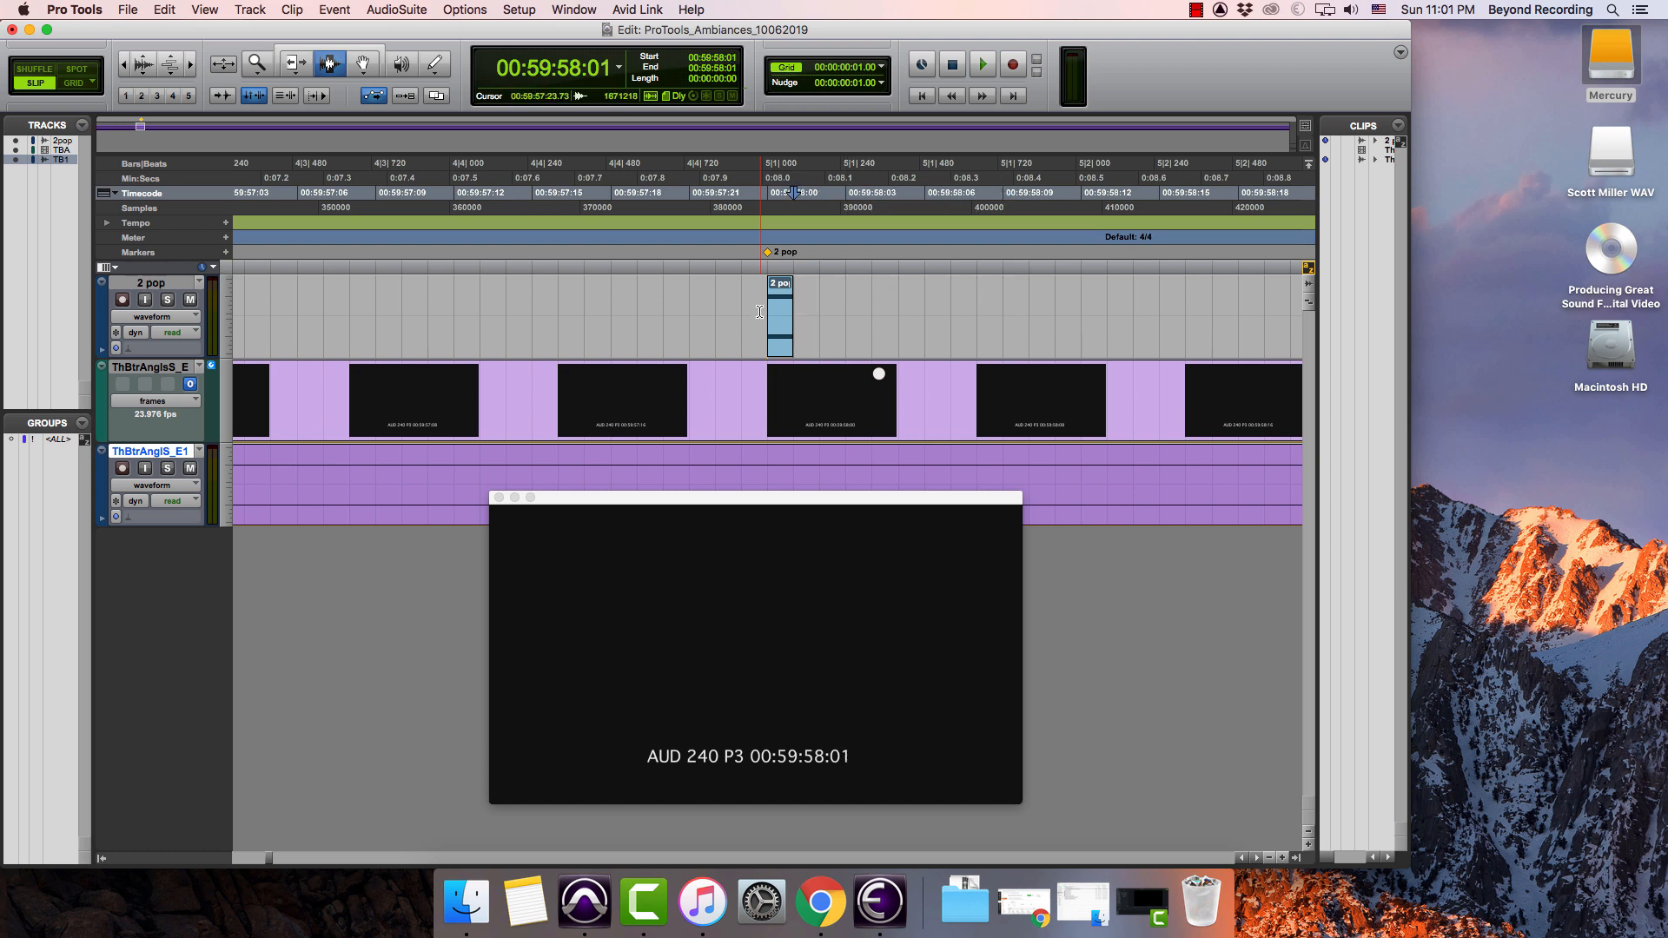
# Nudge the 2 pop clip one frame later and back to 00:59:58:00, clear the selection, and move the edit cursor back one frame.
pyautogui.doubleClick(776, 309)
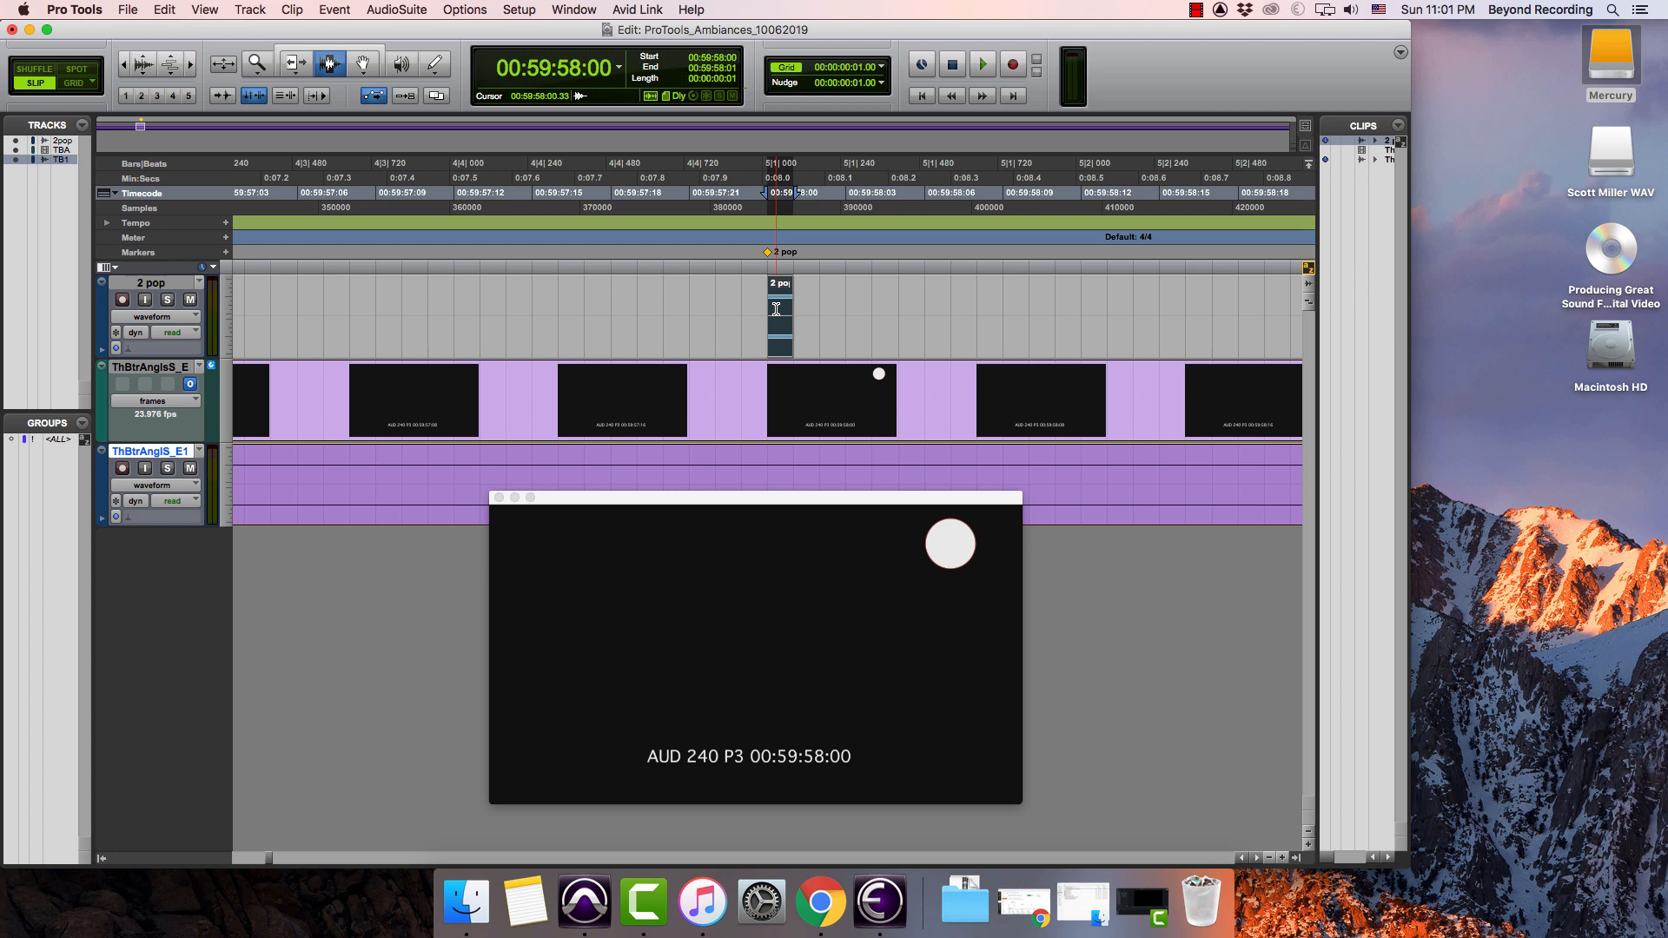
pyautogui.press('KP_Add')
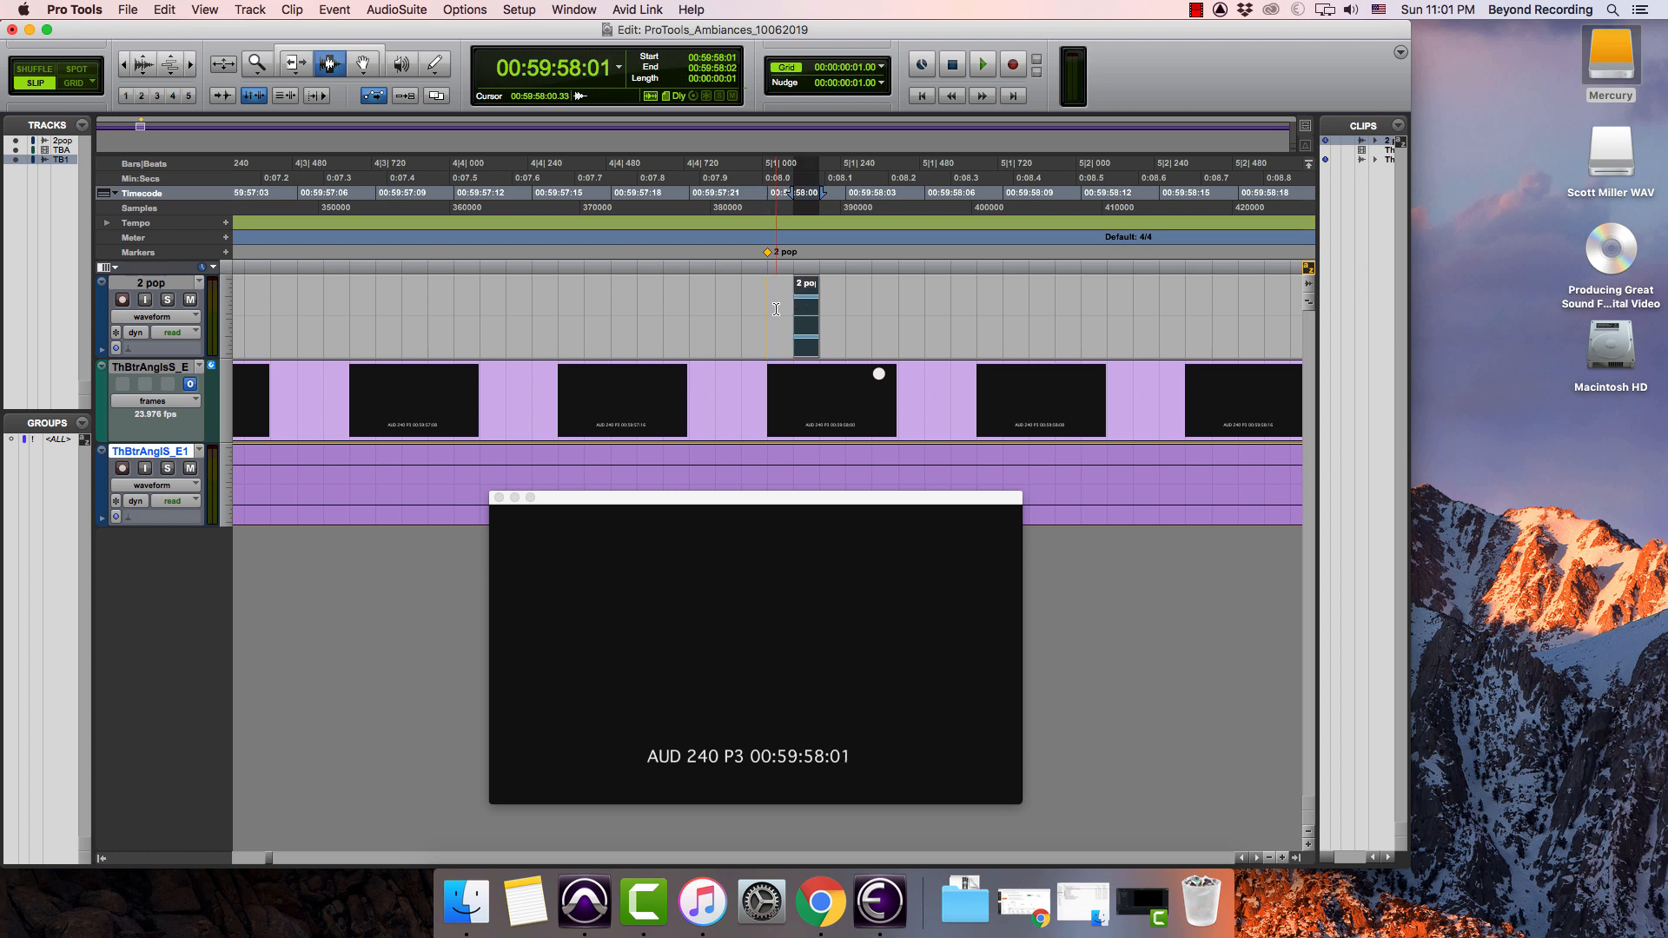
pyautogui.press('KP_Subtract')
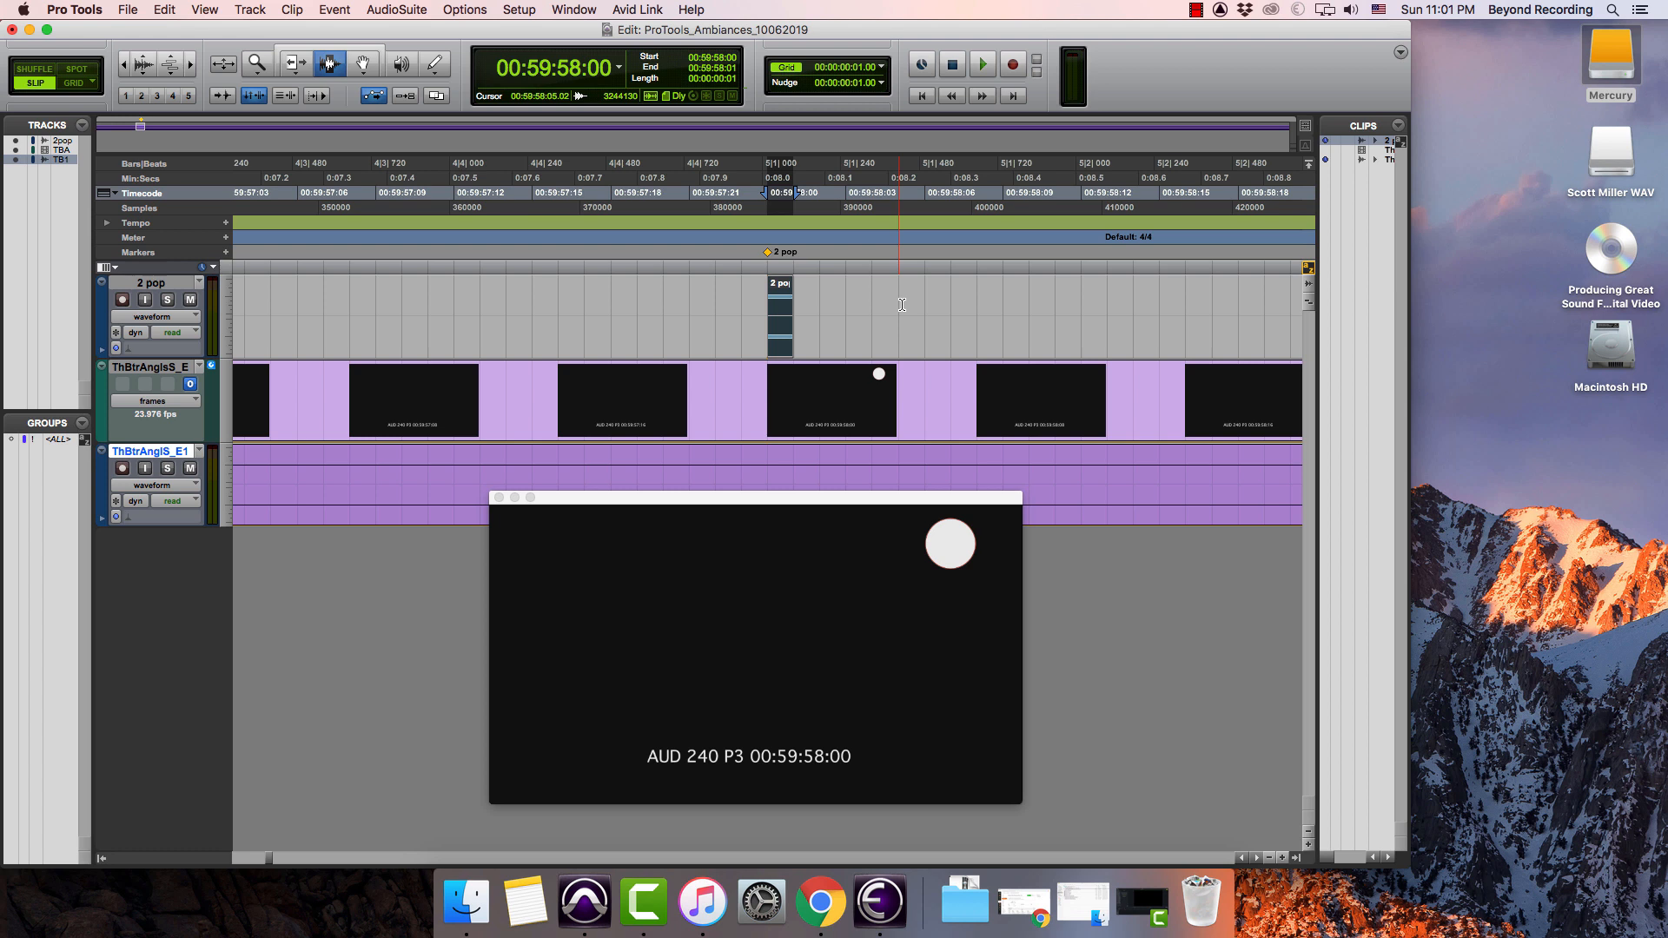
pyautogui.press('Down')
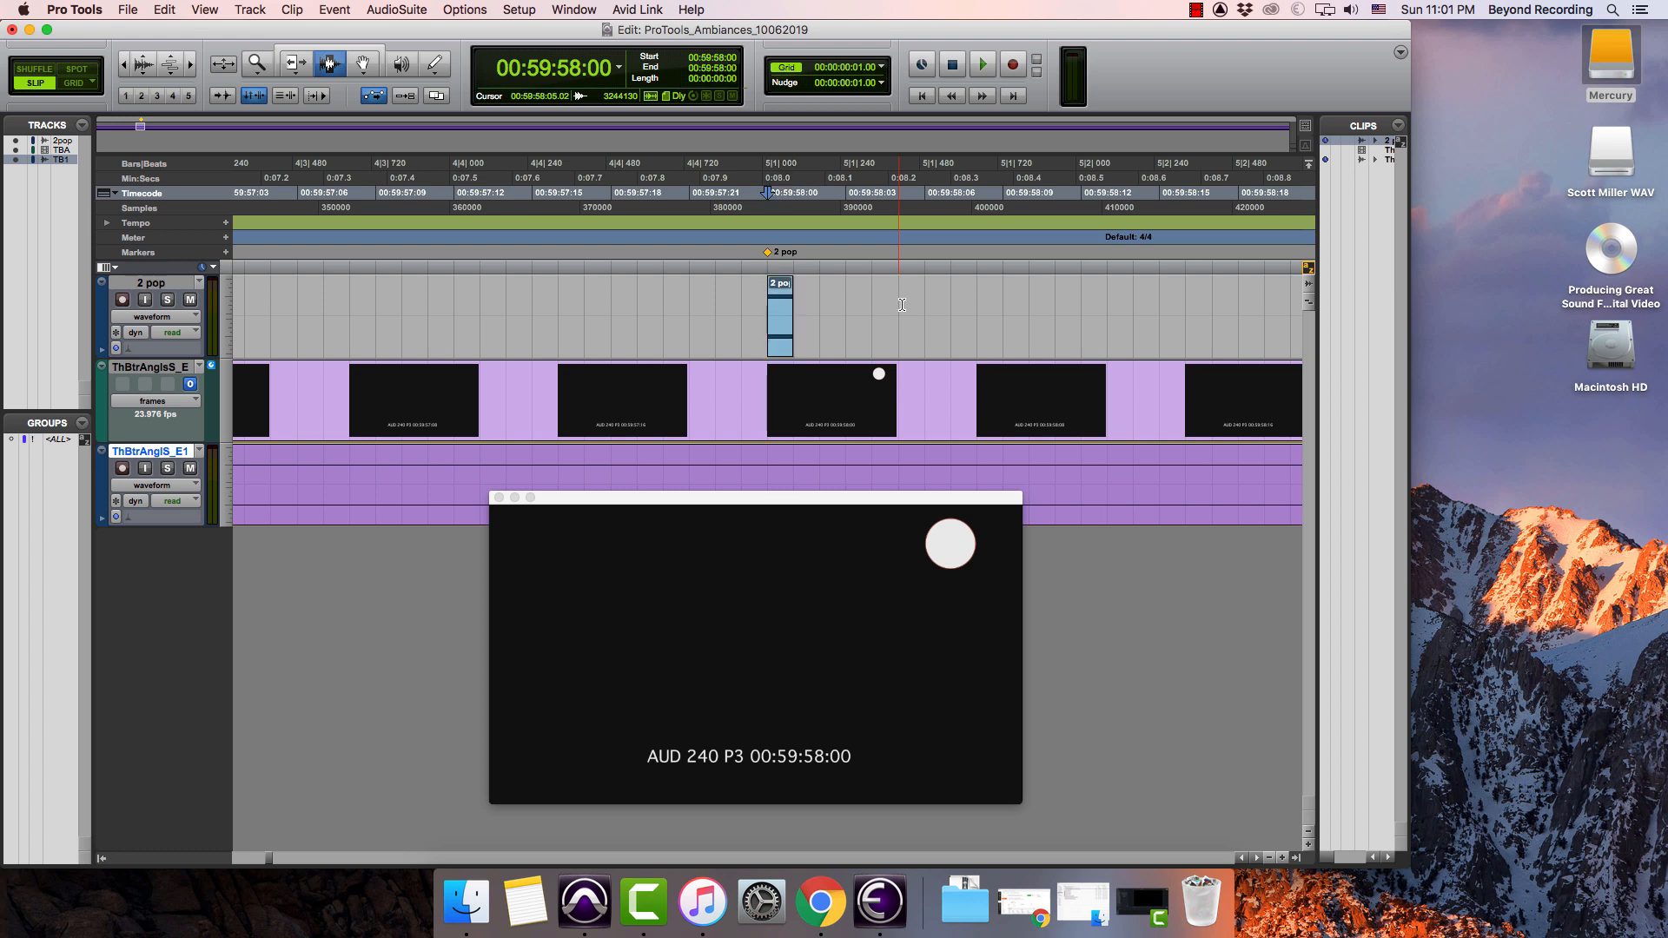
pyautogui.press('KP_Subtract')
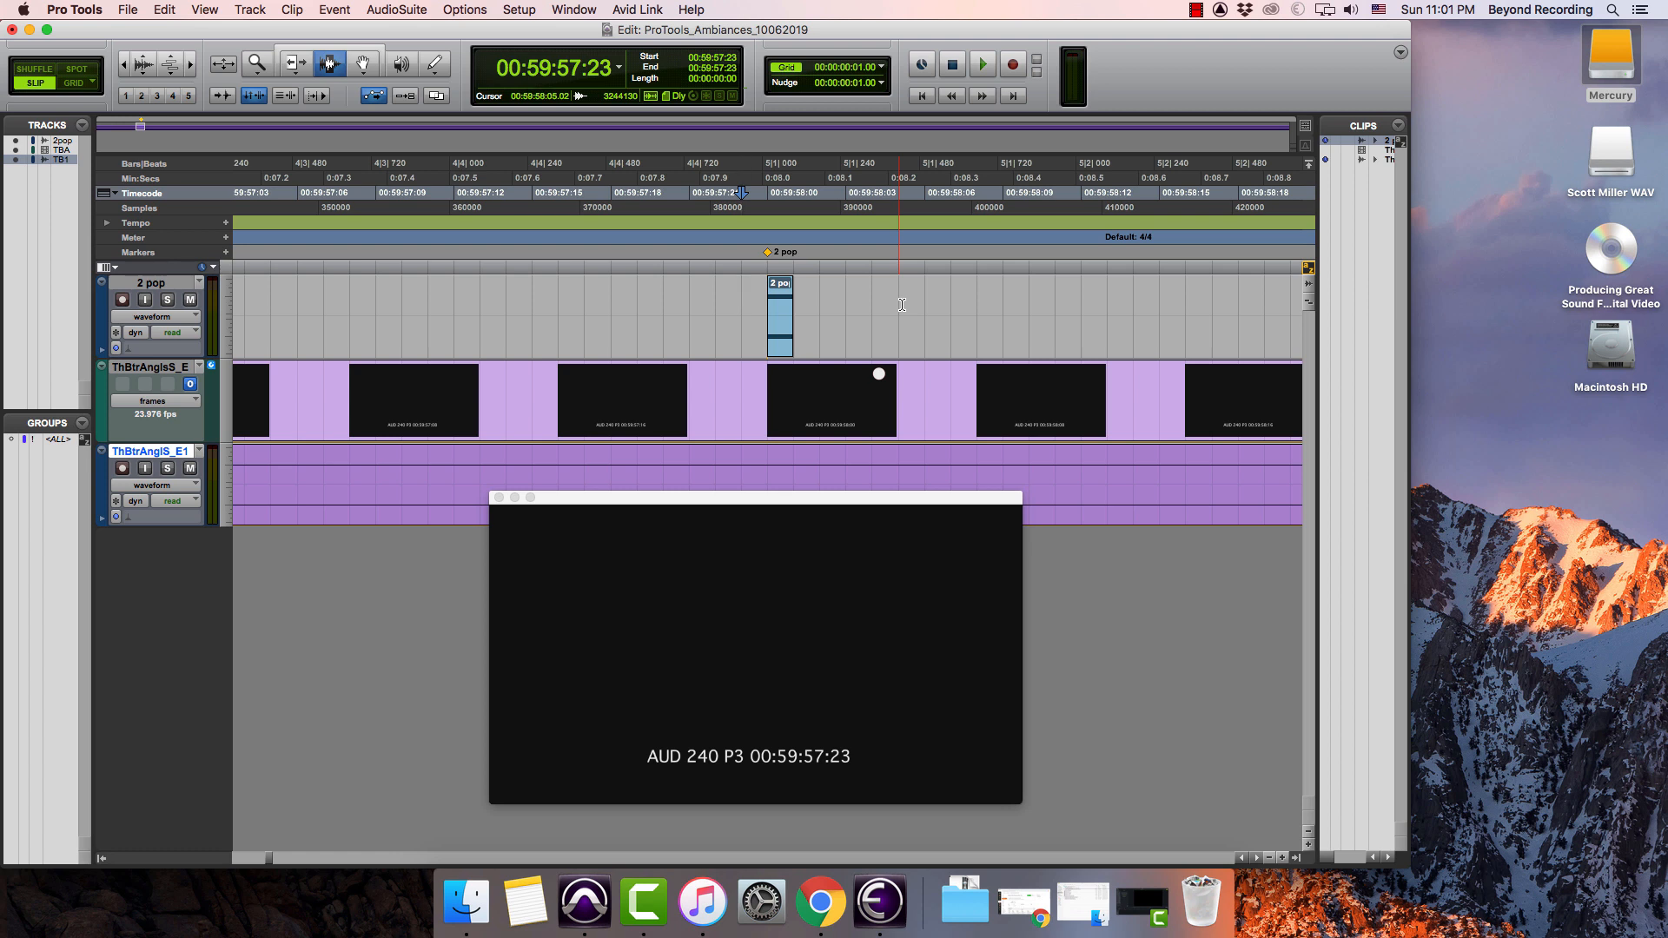
# Locate the edit cursor to 1:00:00:00 and create a marker named FFOA there.
pyautogui.click(581, 73)
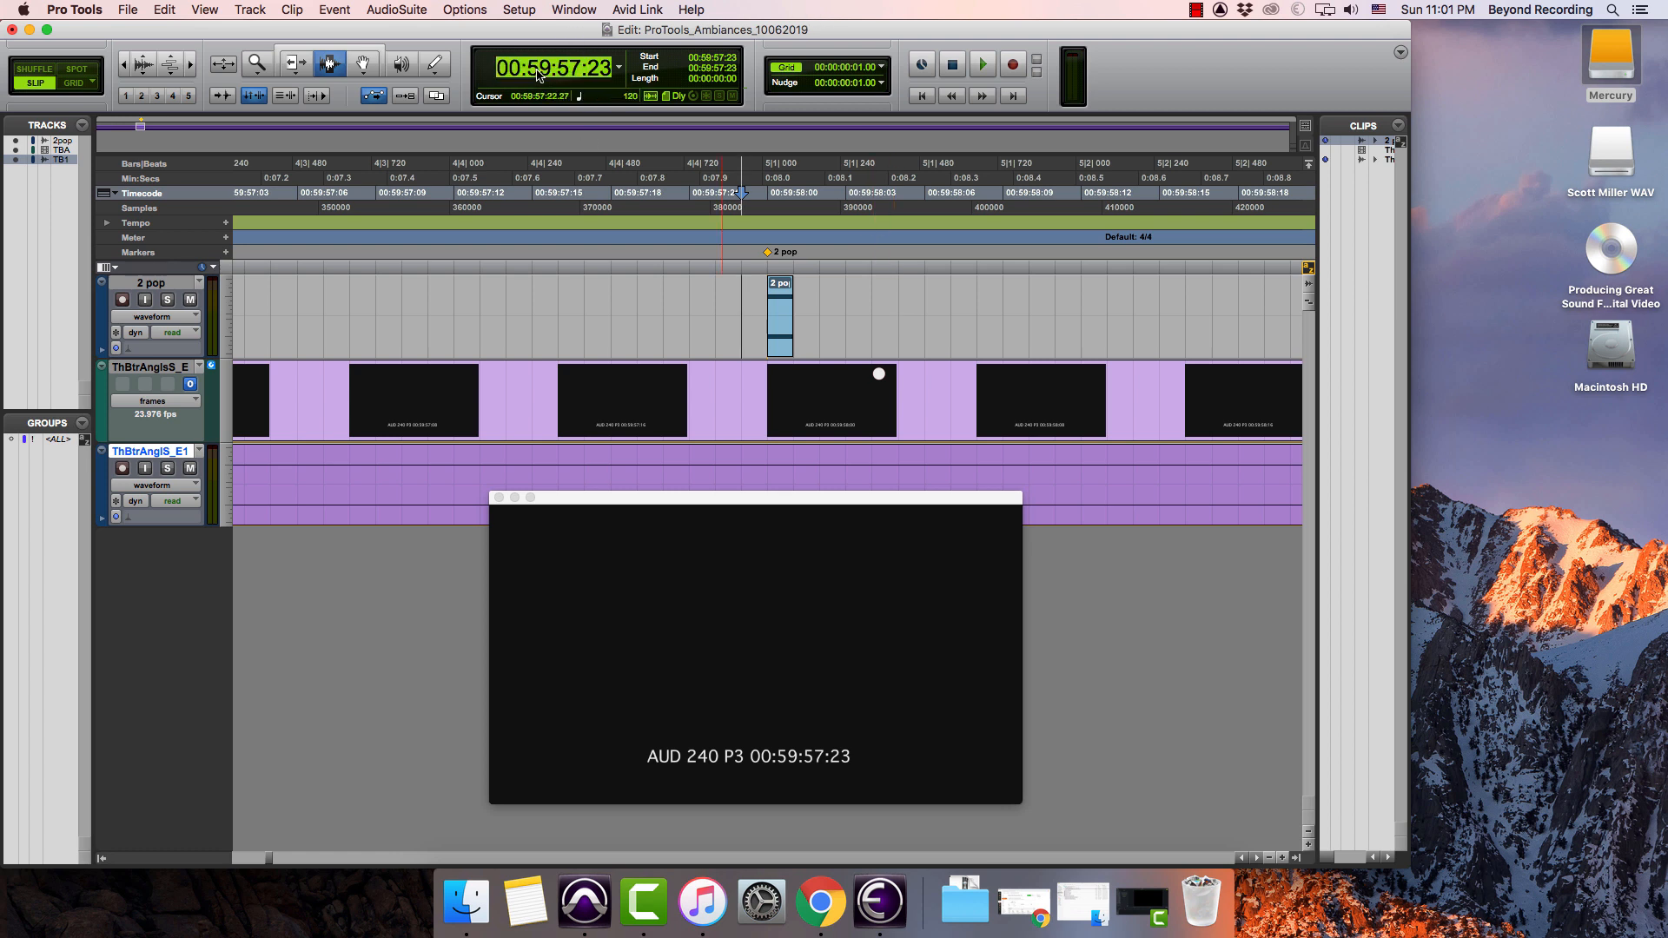
pyautogui.write('1:00:00:00')
pyautogui.press('Return')
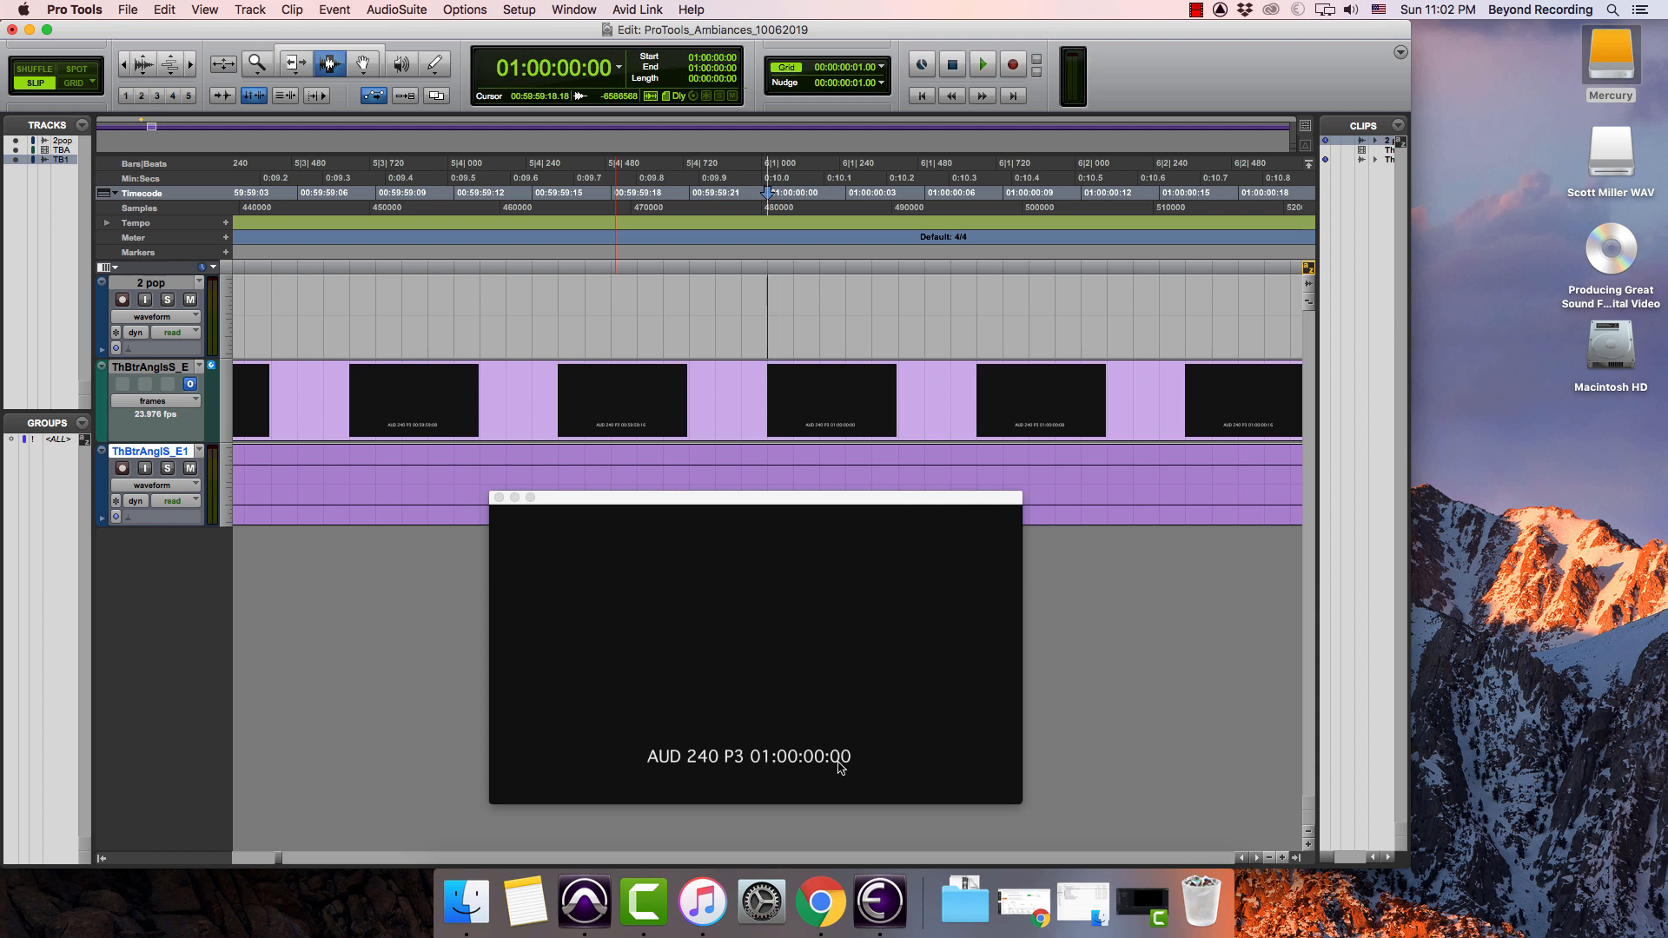
pyautogui.press('KP_Enter')
pyautogui.write('FFOA')
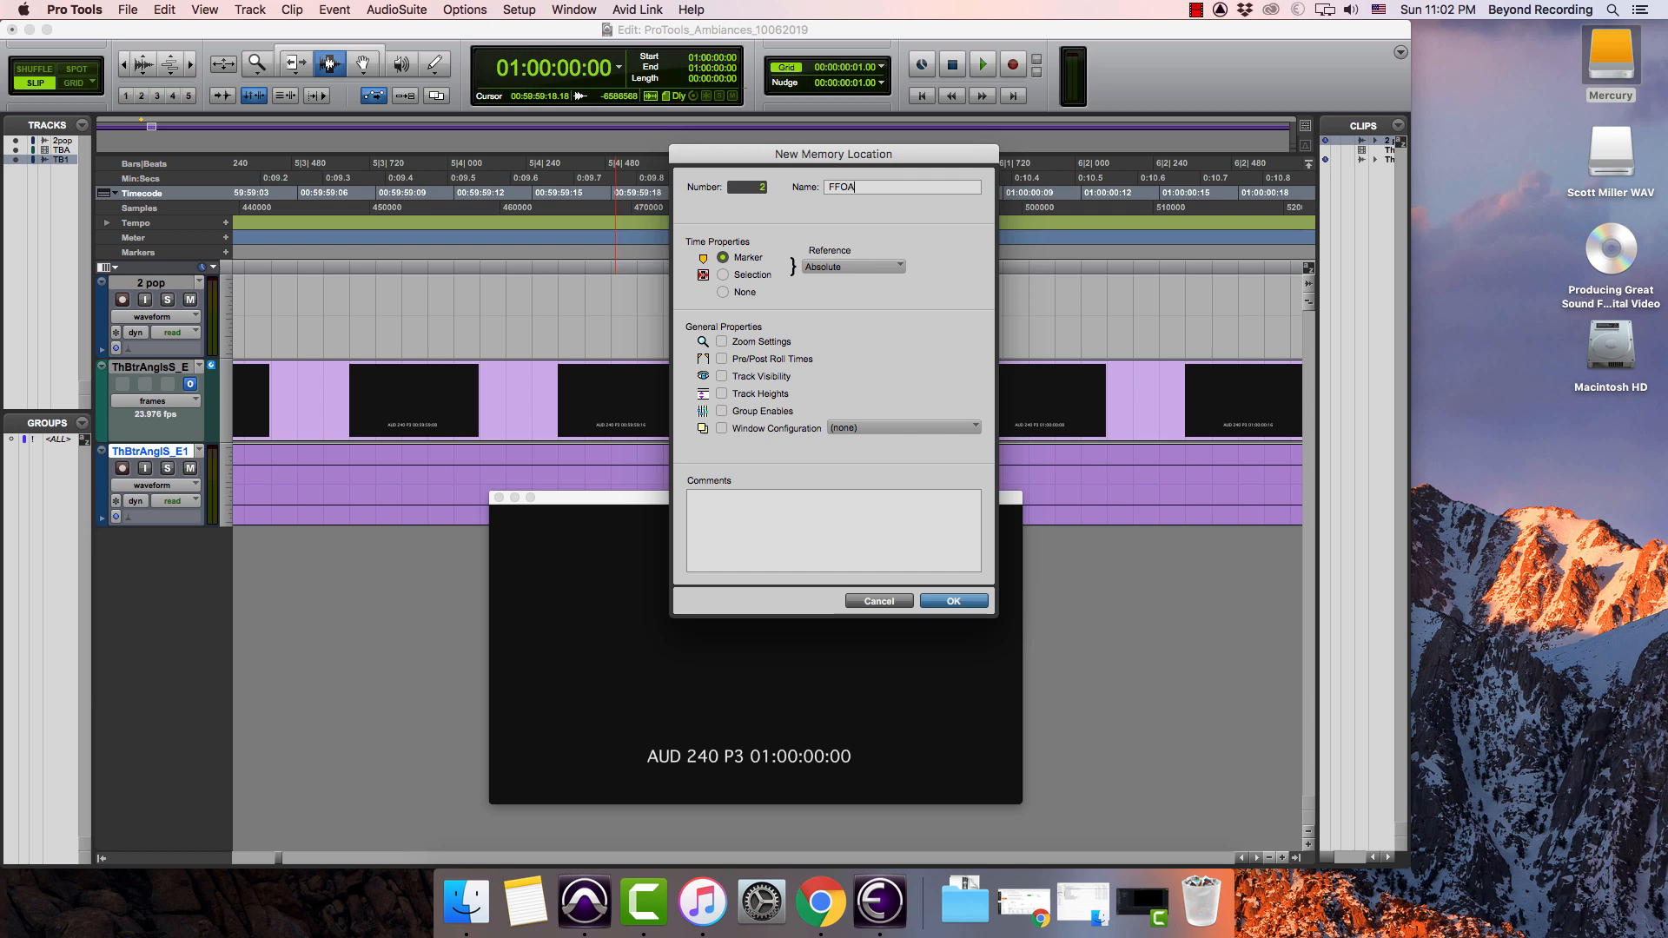
pyautogui.press('Return')
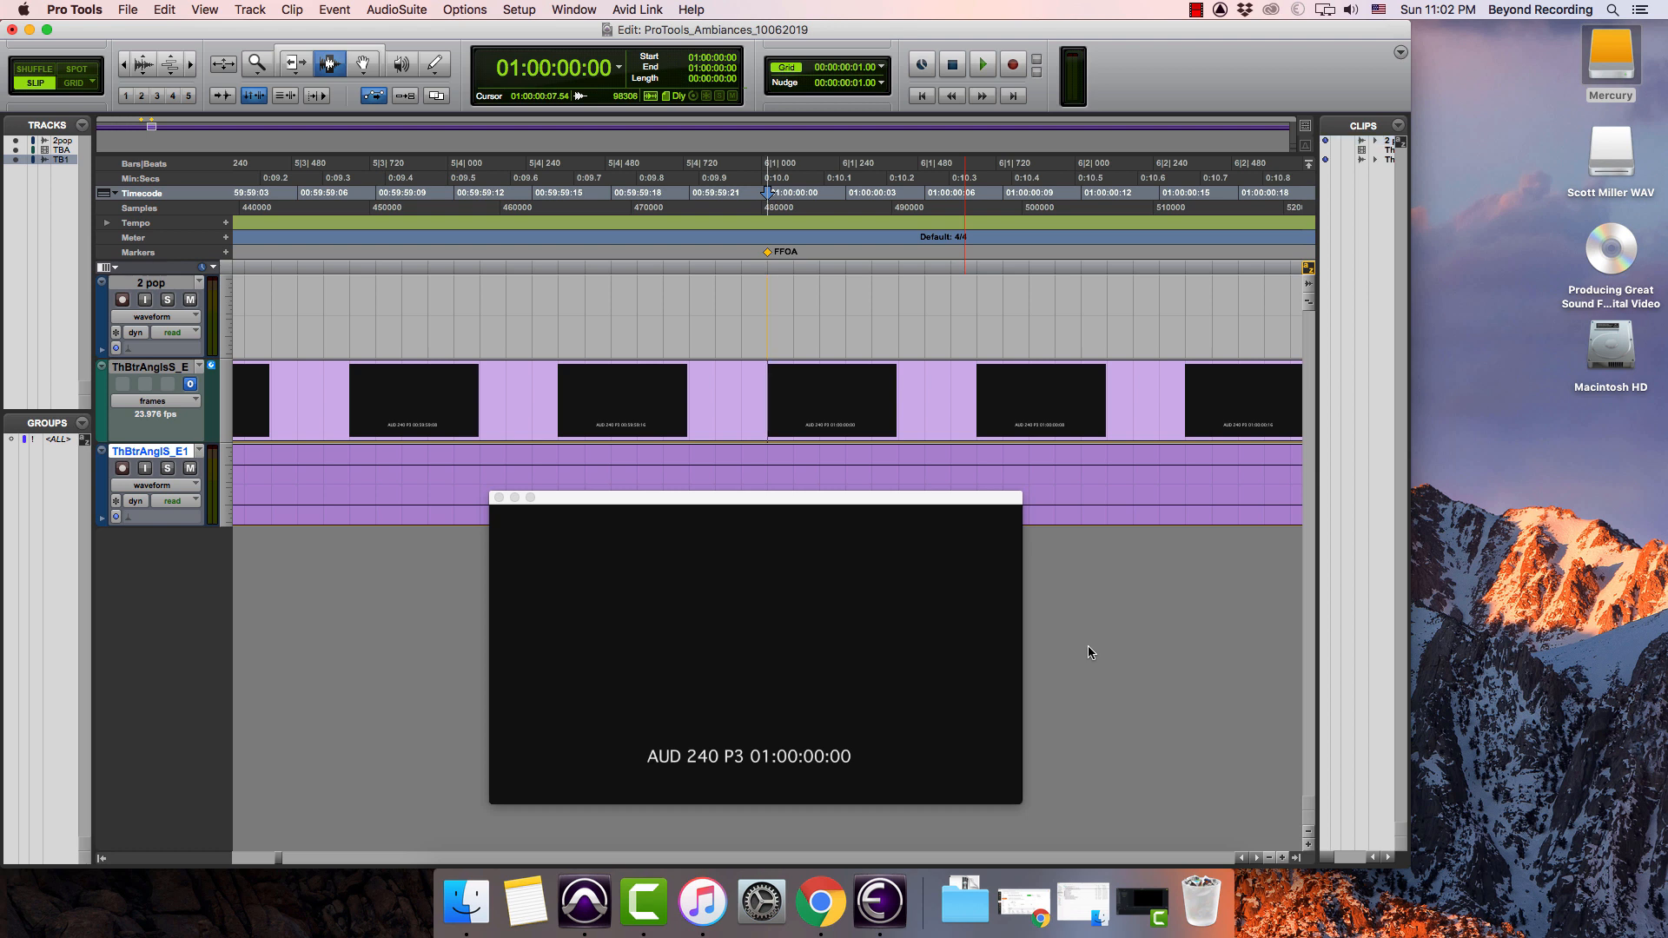
# Go to the end of the video clip at 01:03:26:10 and create a marker named LFOA.
pyautogui.hotkey('alt', 'Return')
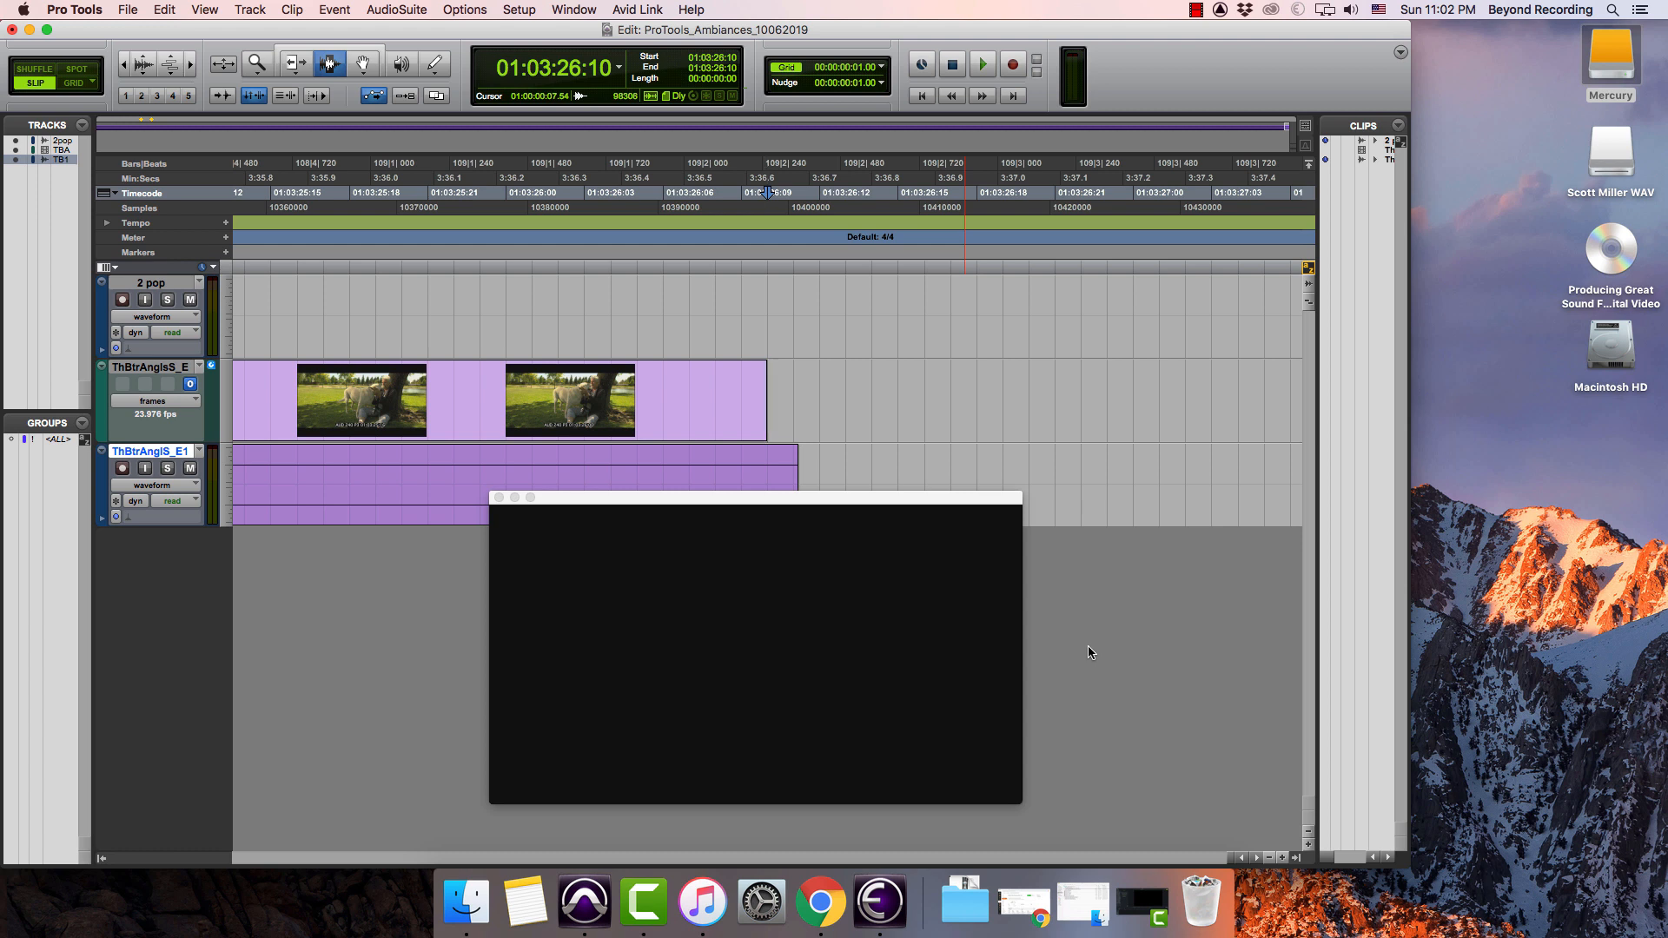
pyautogui.press('KP_Enter')
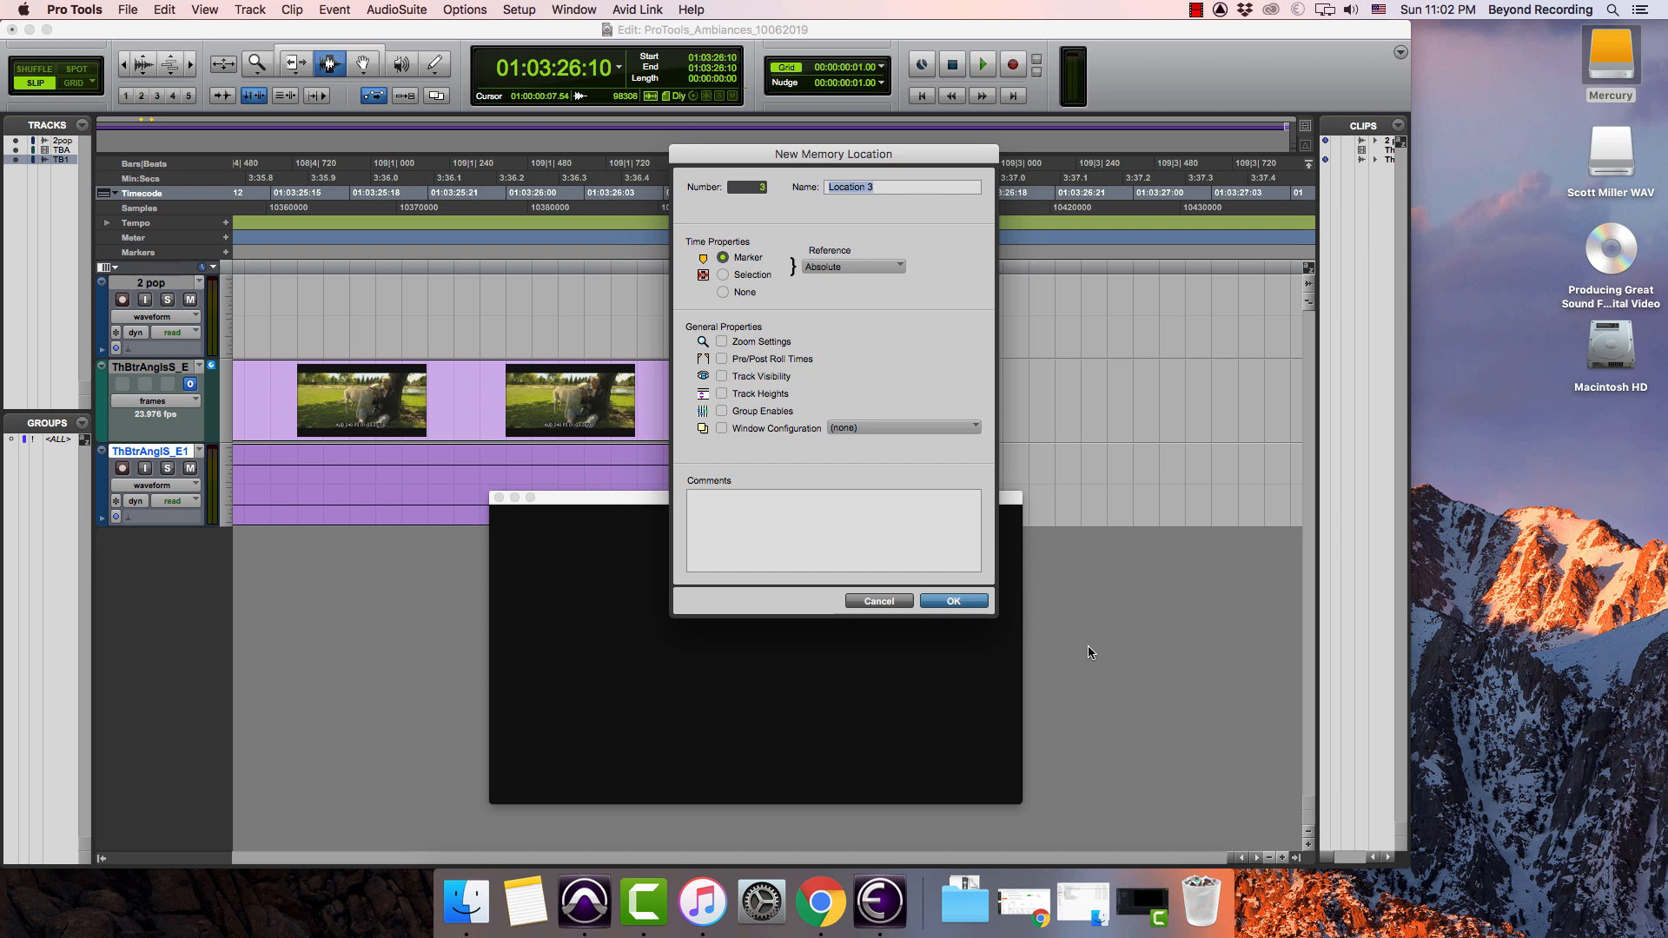
pyautogui.write('LFOA')
pyautogui.press('Return')
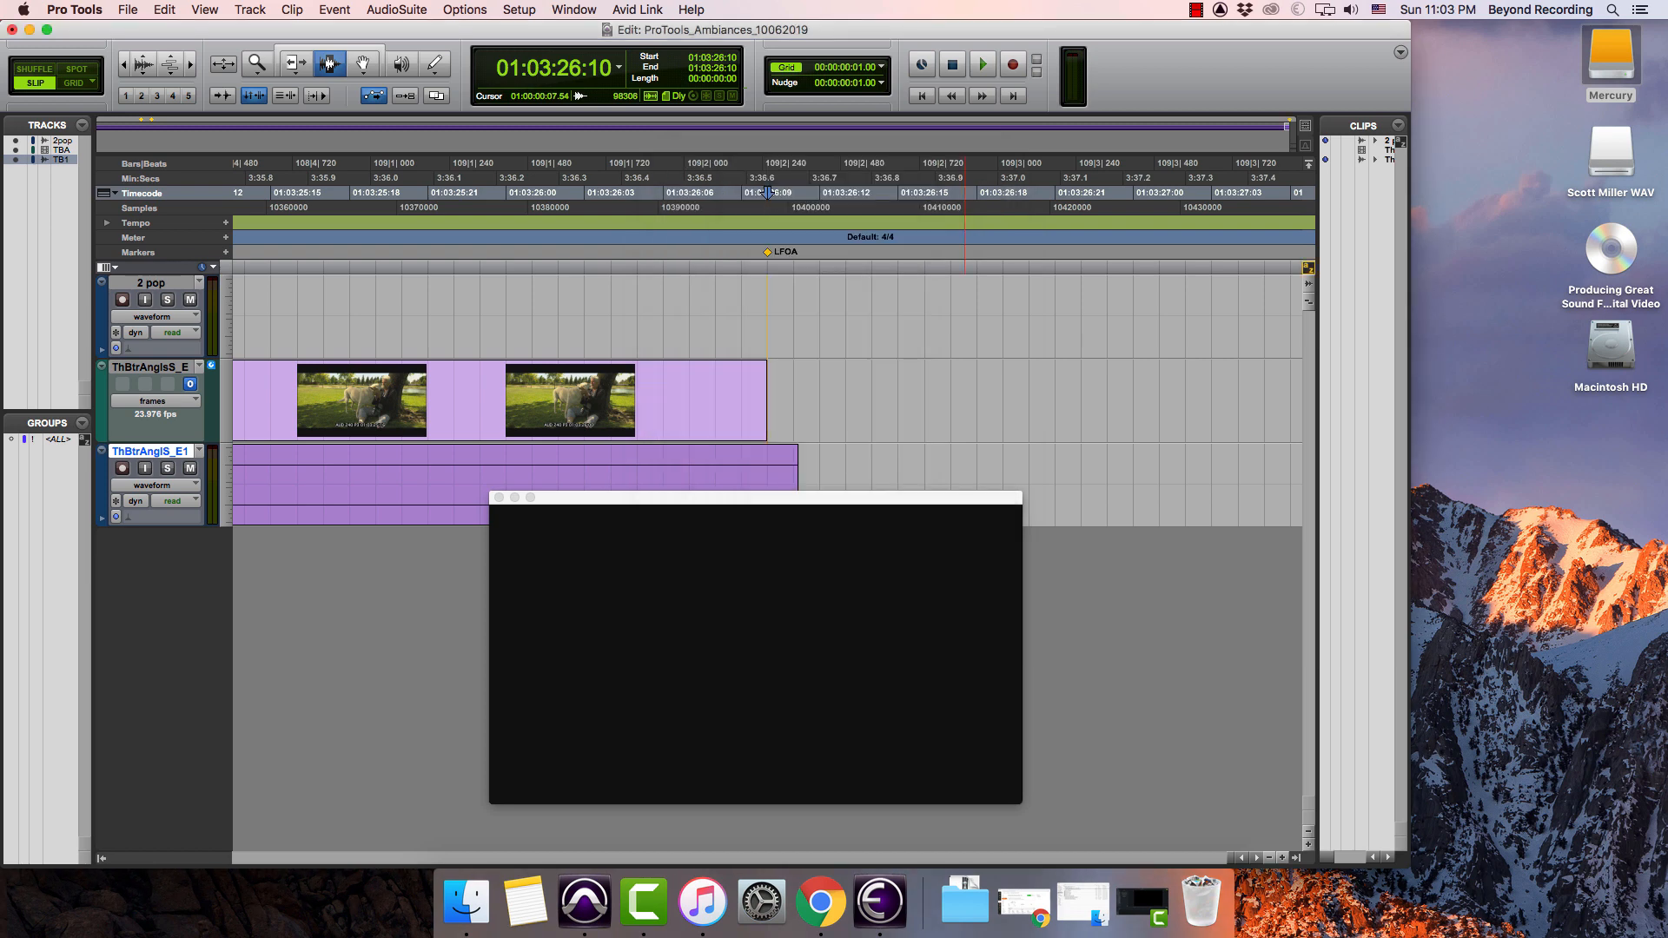
# Locate back to the 2 pop marker and on to the FFOA marker, memory location 2.
pyautogui.press('Return')
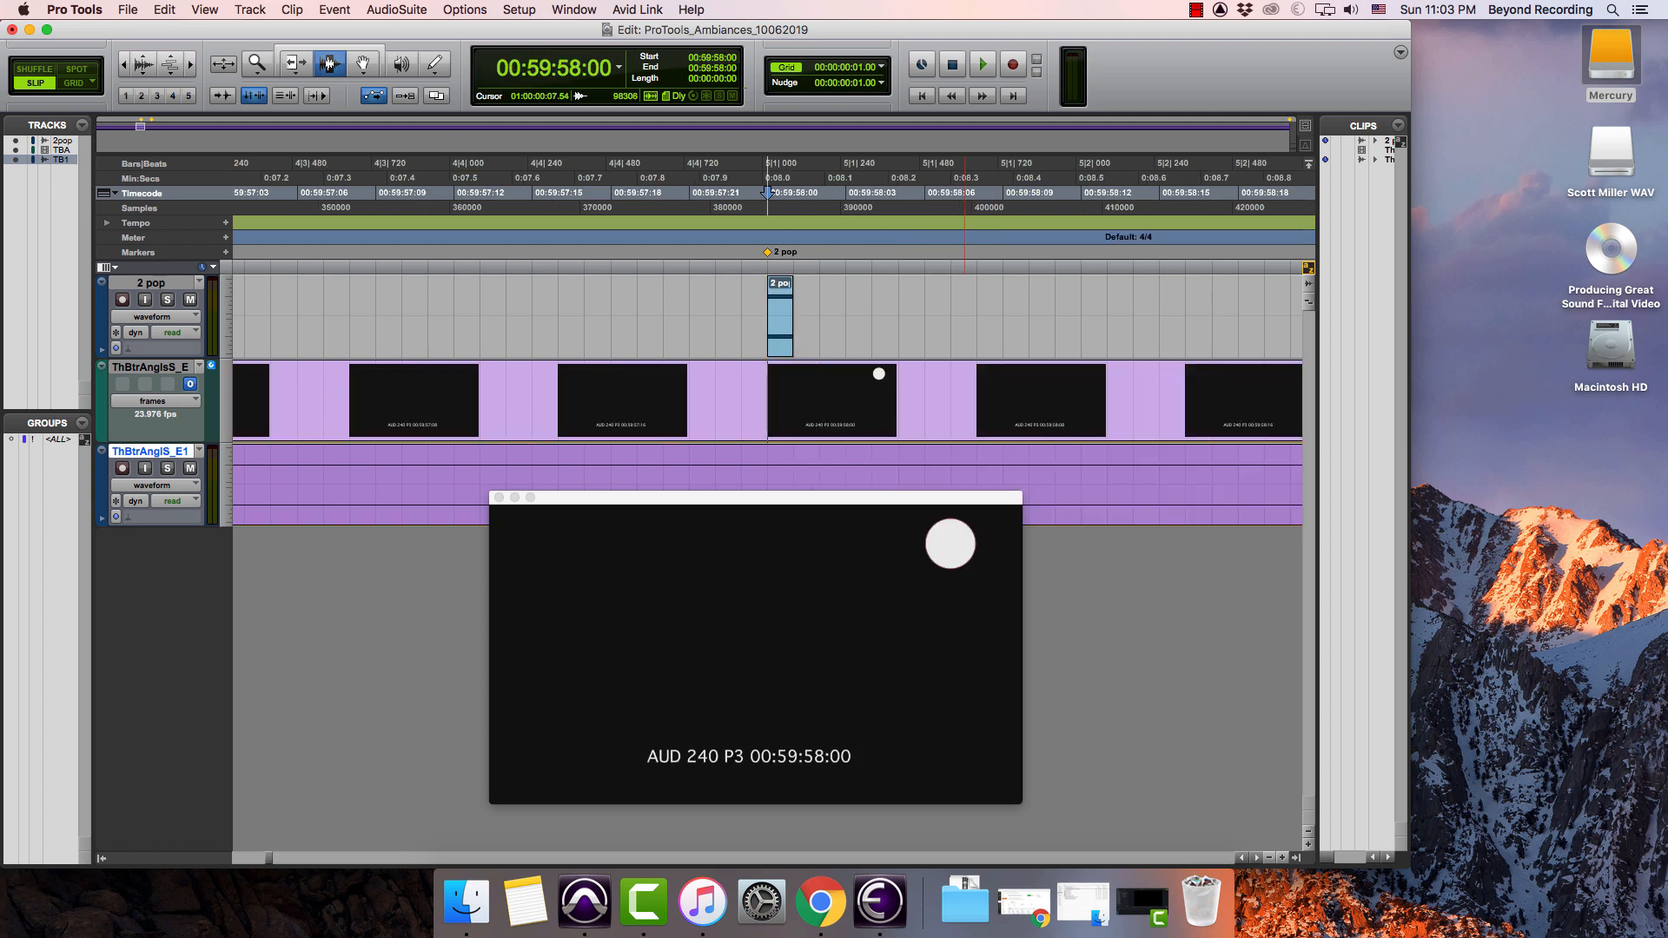
pyautogui.press('KP_Decimal')
pyautogui.press('KP_2')
pyautogui.press('KP_Decimal')
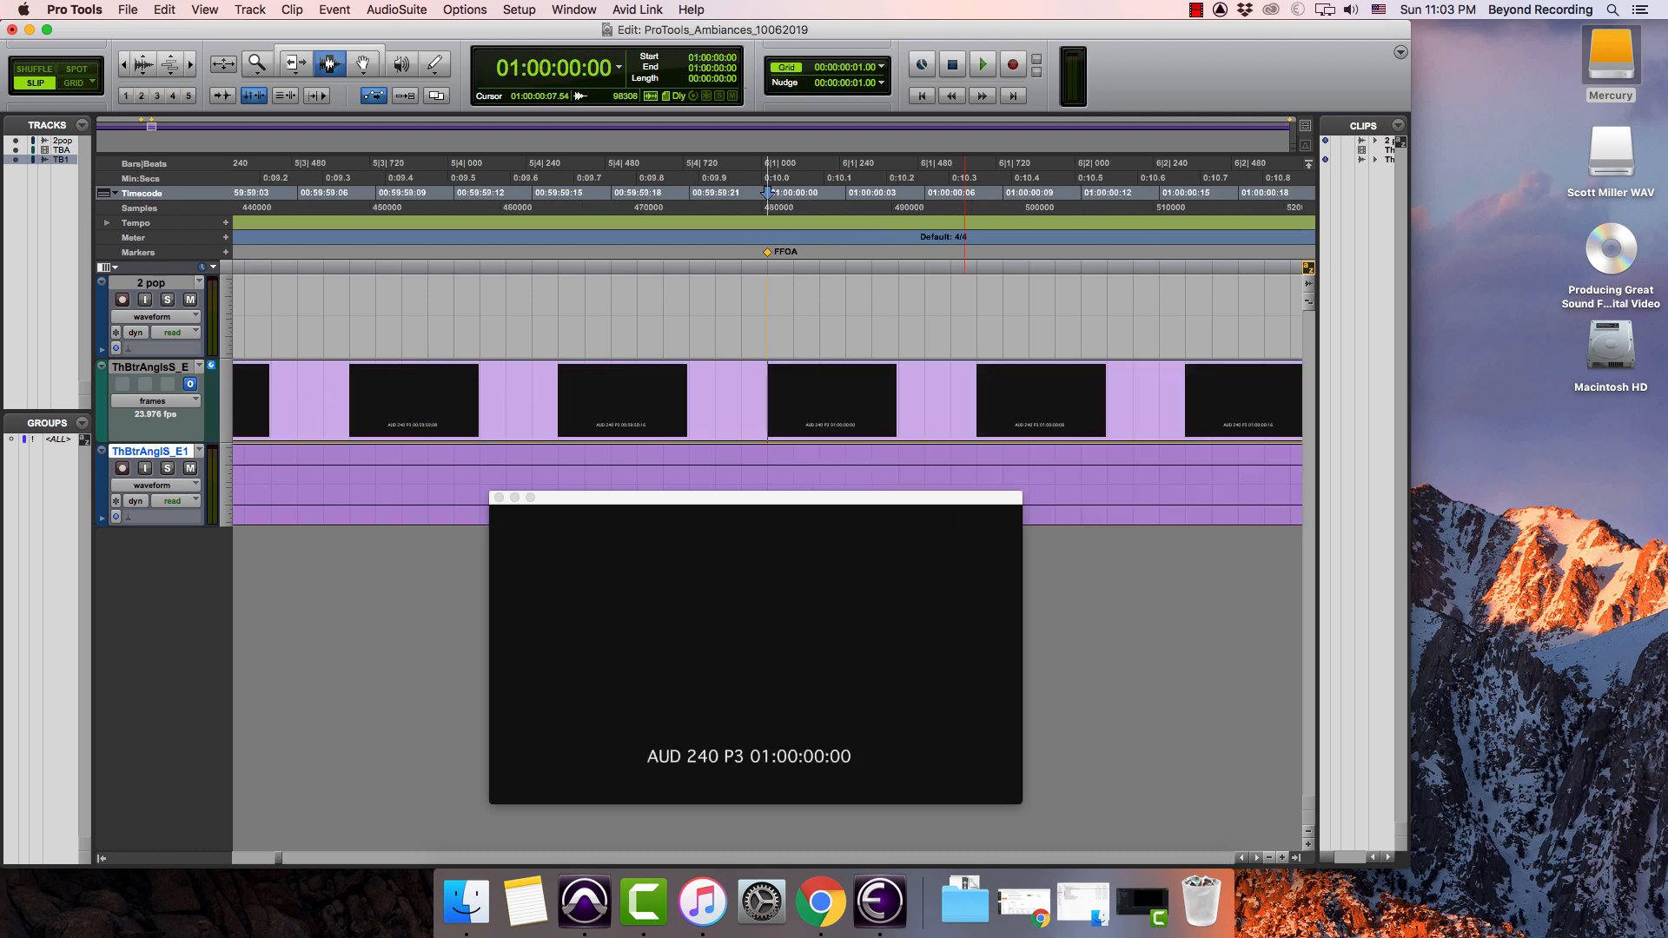
# Find the first shot's opening frame at 01:00:02:00 and add a marker "CU Man in park" with a comment noting a windy day and morning time.
pyautogui.press('space')
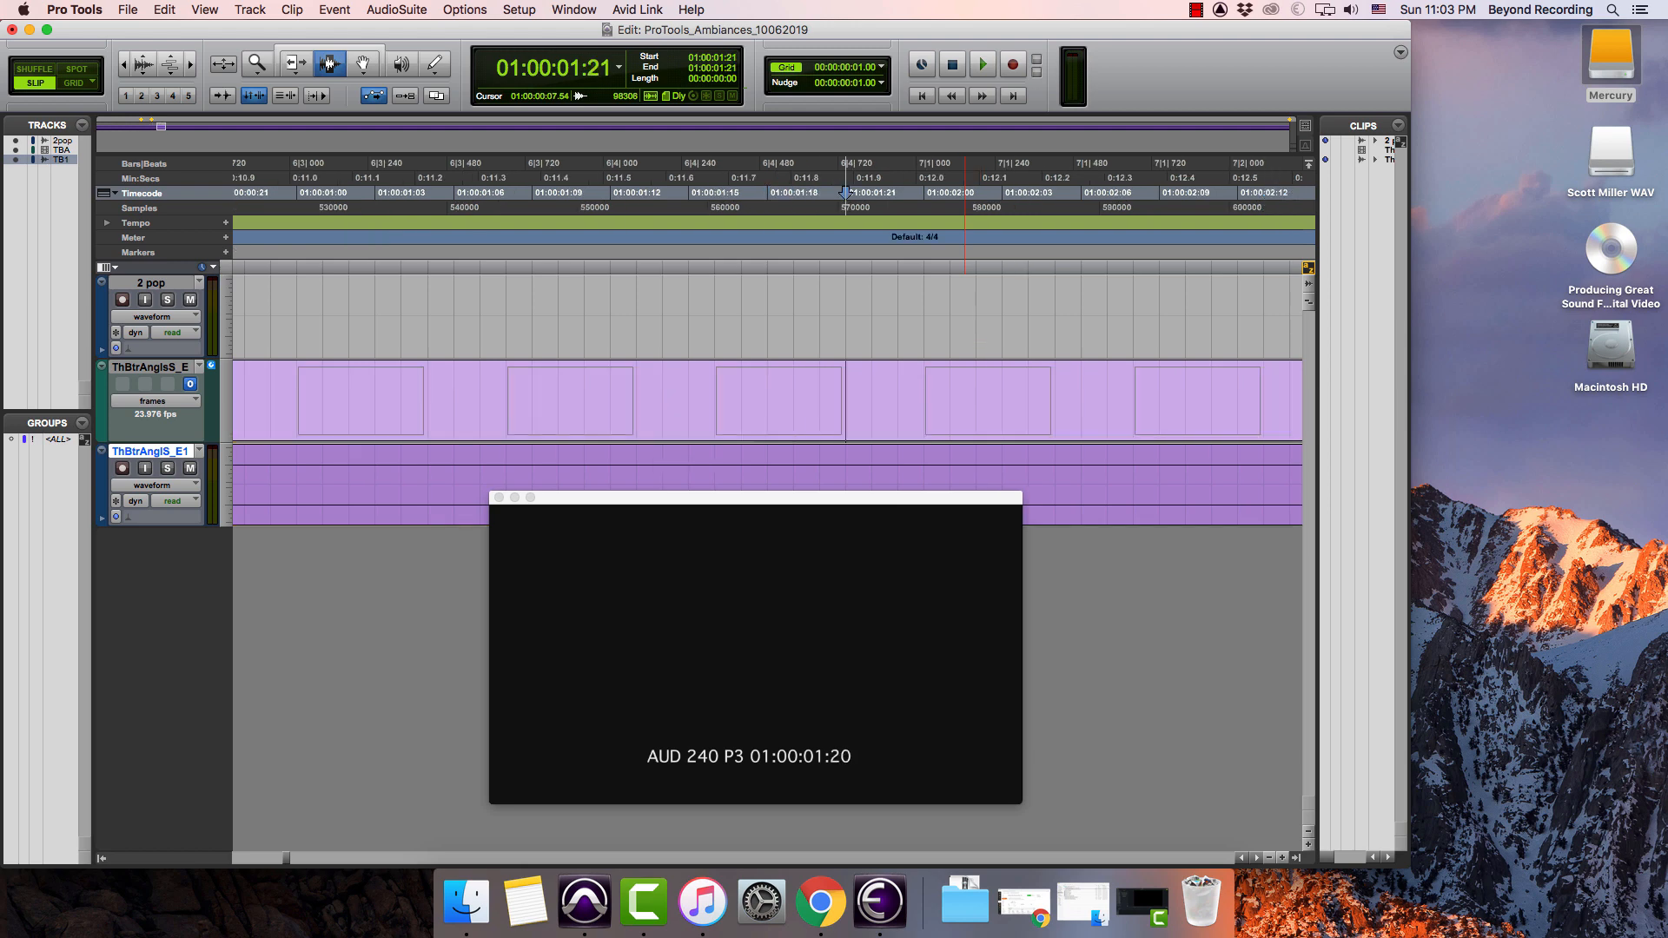
pyautogui.press('KP_Subtract')
pyautogui.press('KP_Subtract')
pyautogui.press('KP_Add')
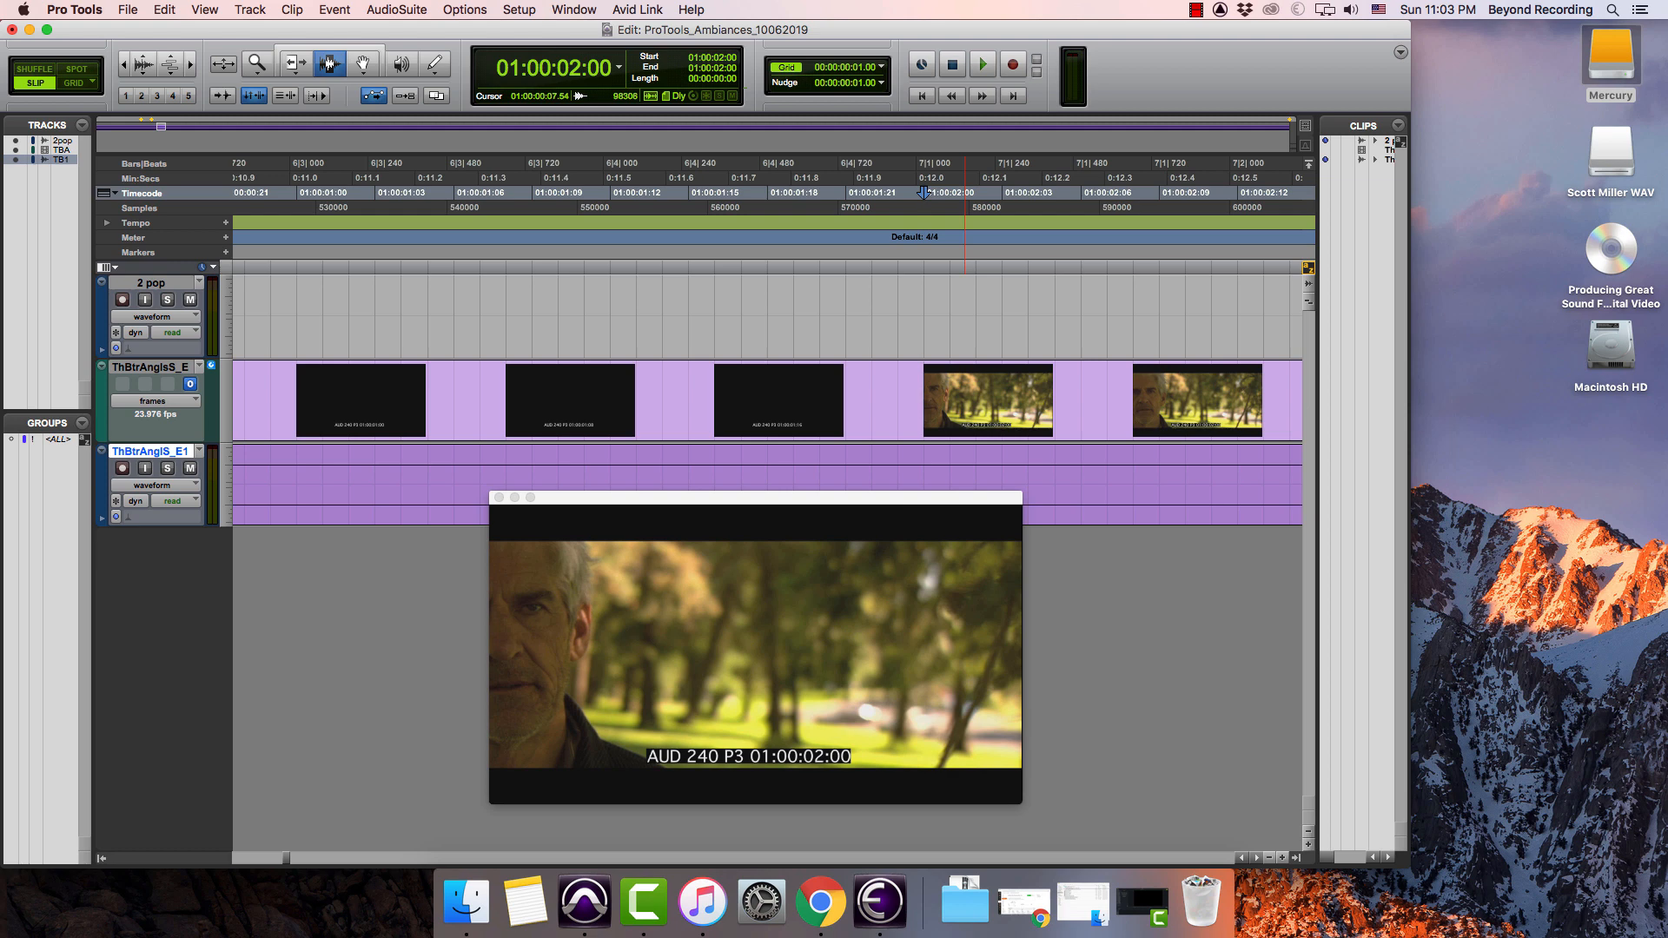
pyautogui.press('KP_Enter')
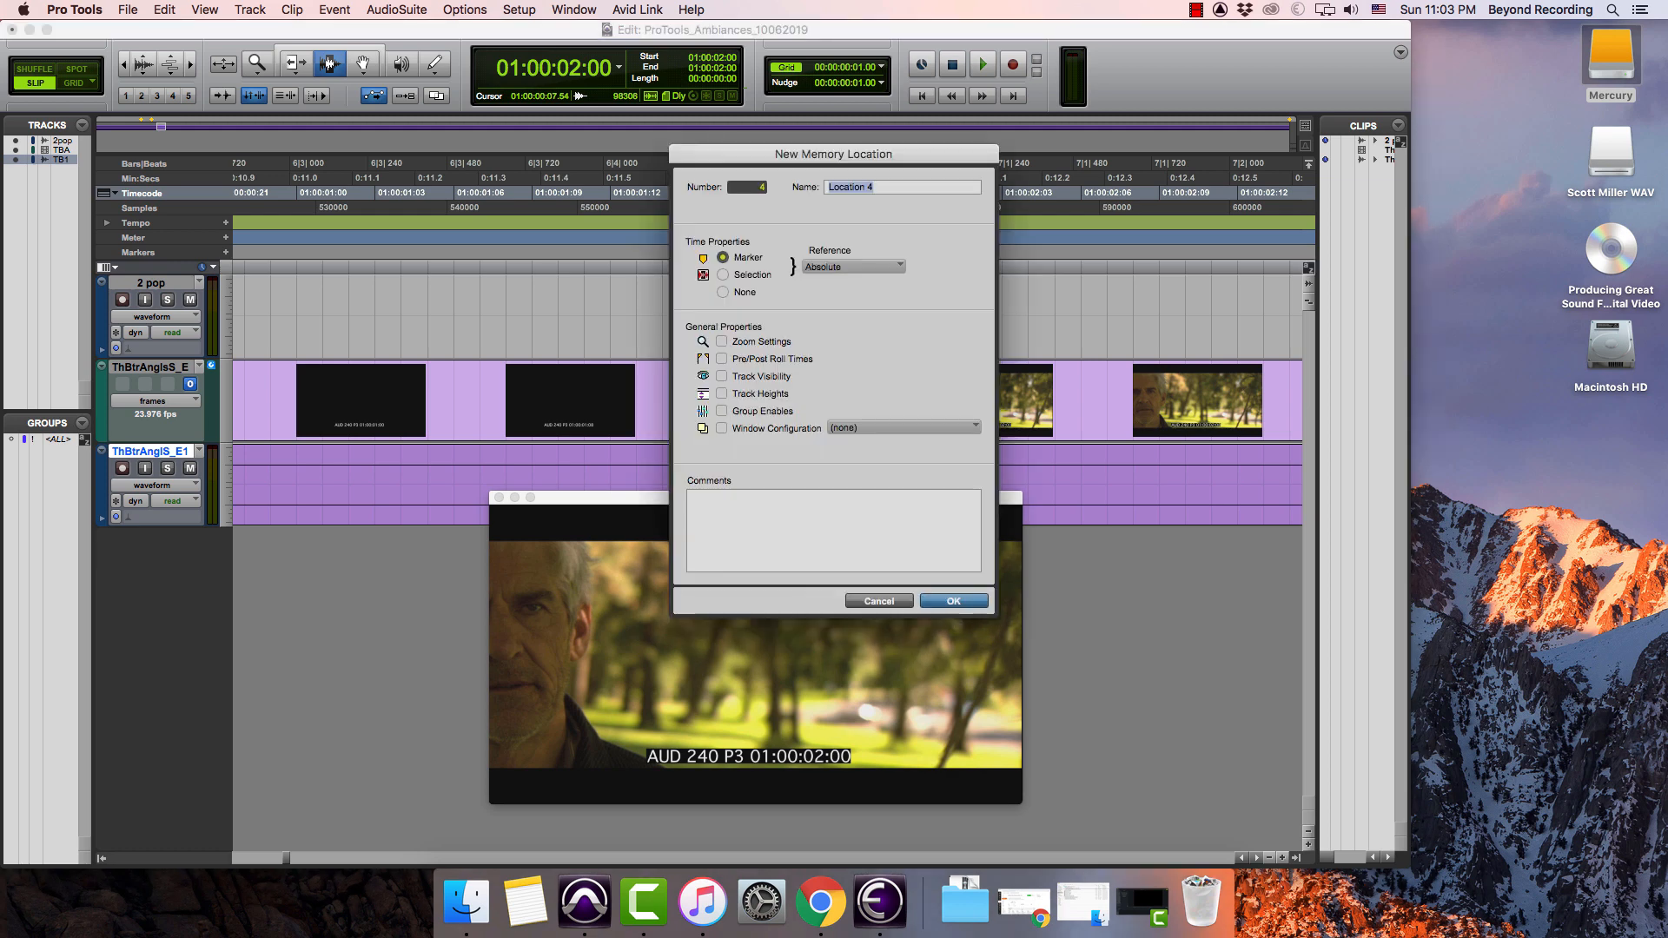
pyautogui.write('CU Man in park')
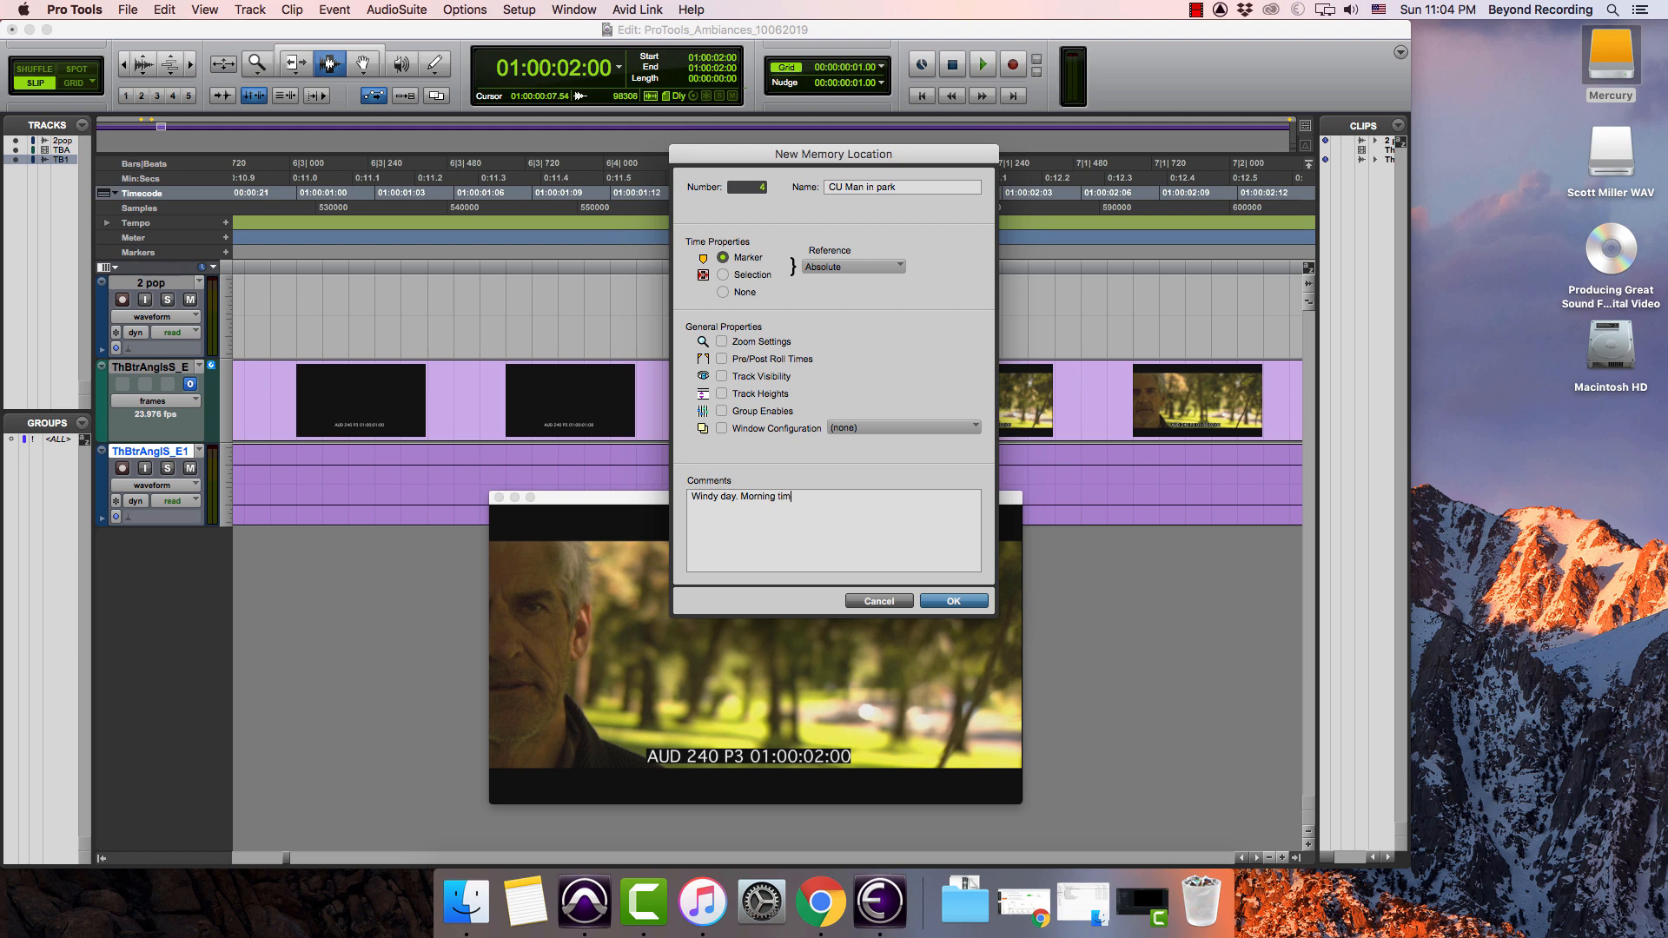
pyautogui.press('Return')
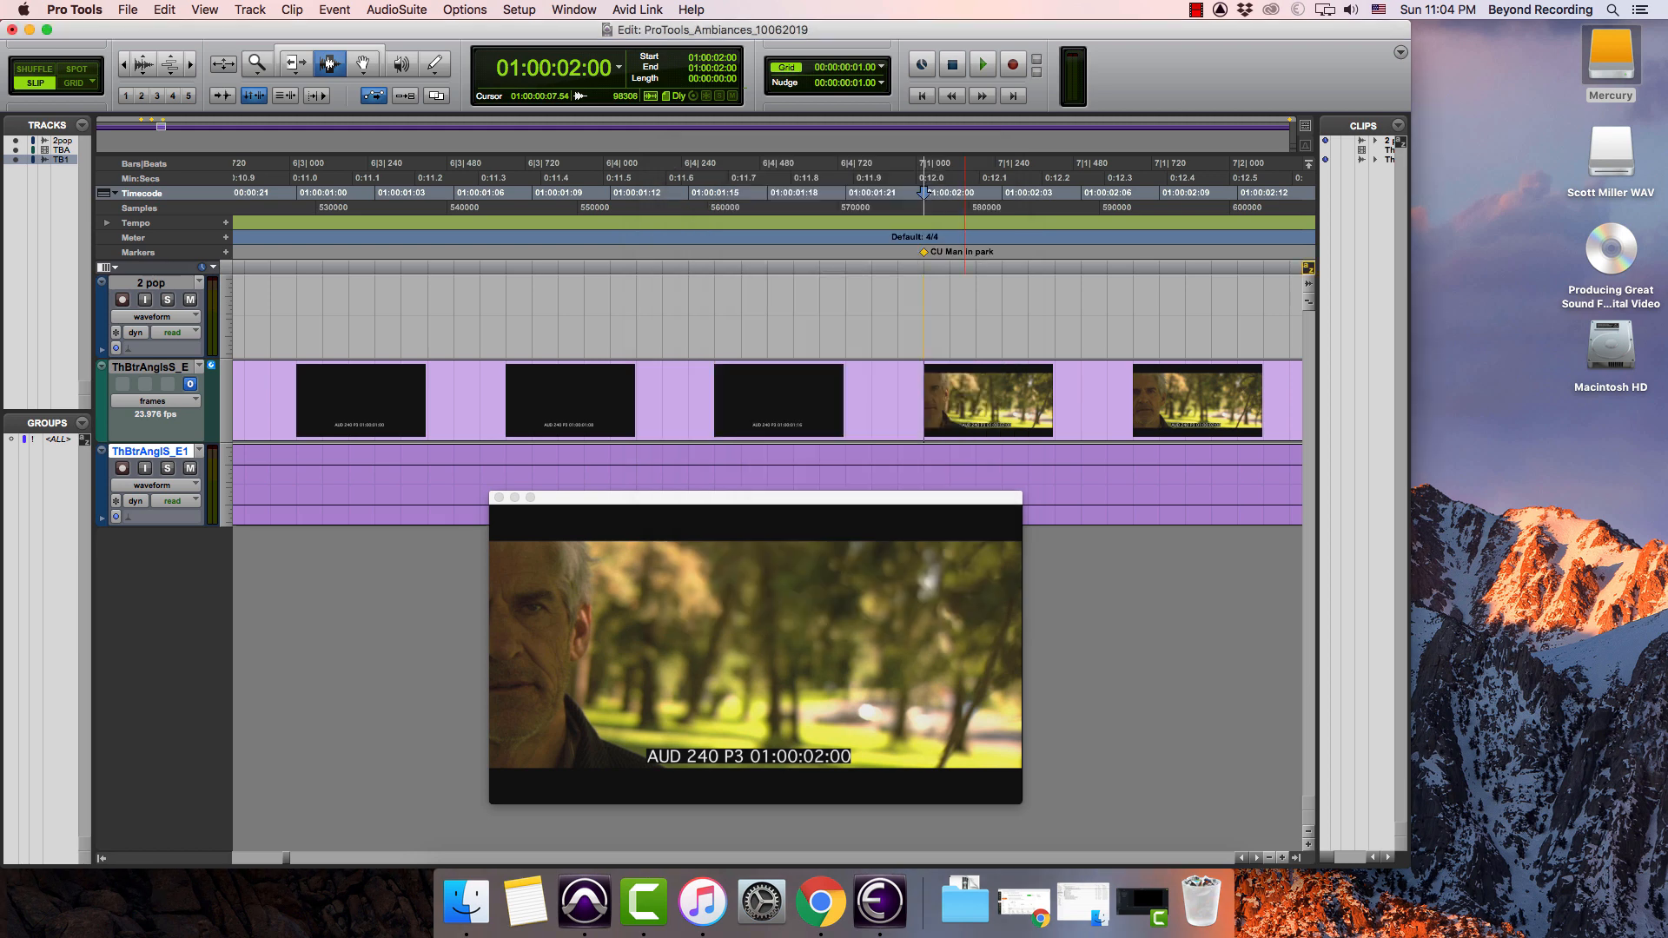
# Play on to the next shot, step back to 01:00:11:01, and create a marker named "MS Man in park".
pyautogui.press('space')
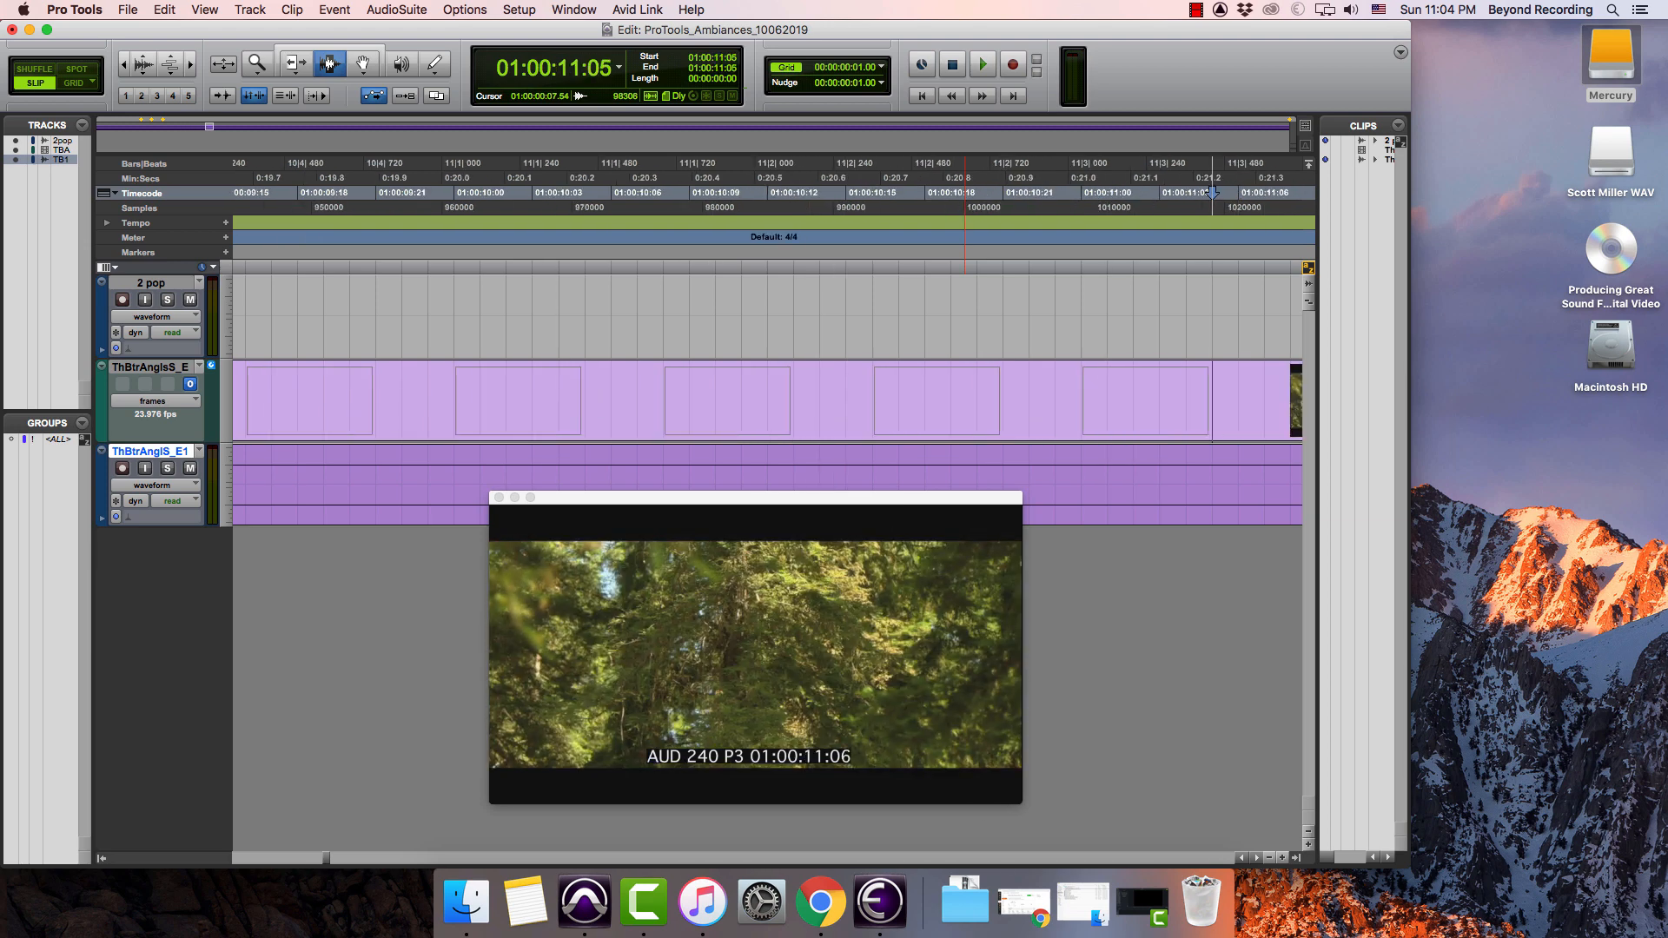
pyautogui.press(',')
pyautogui.press(',')
pyautogui.press(',')
pyautogui.press(',')
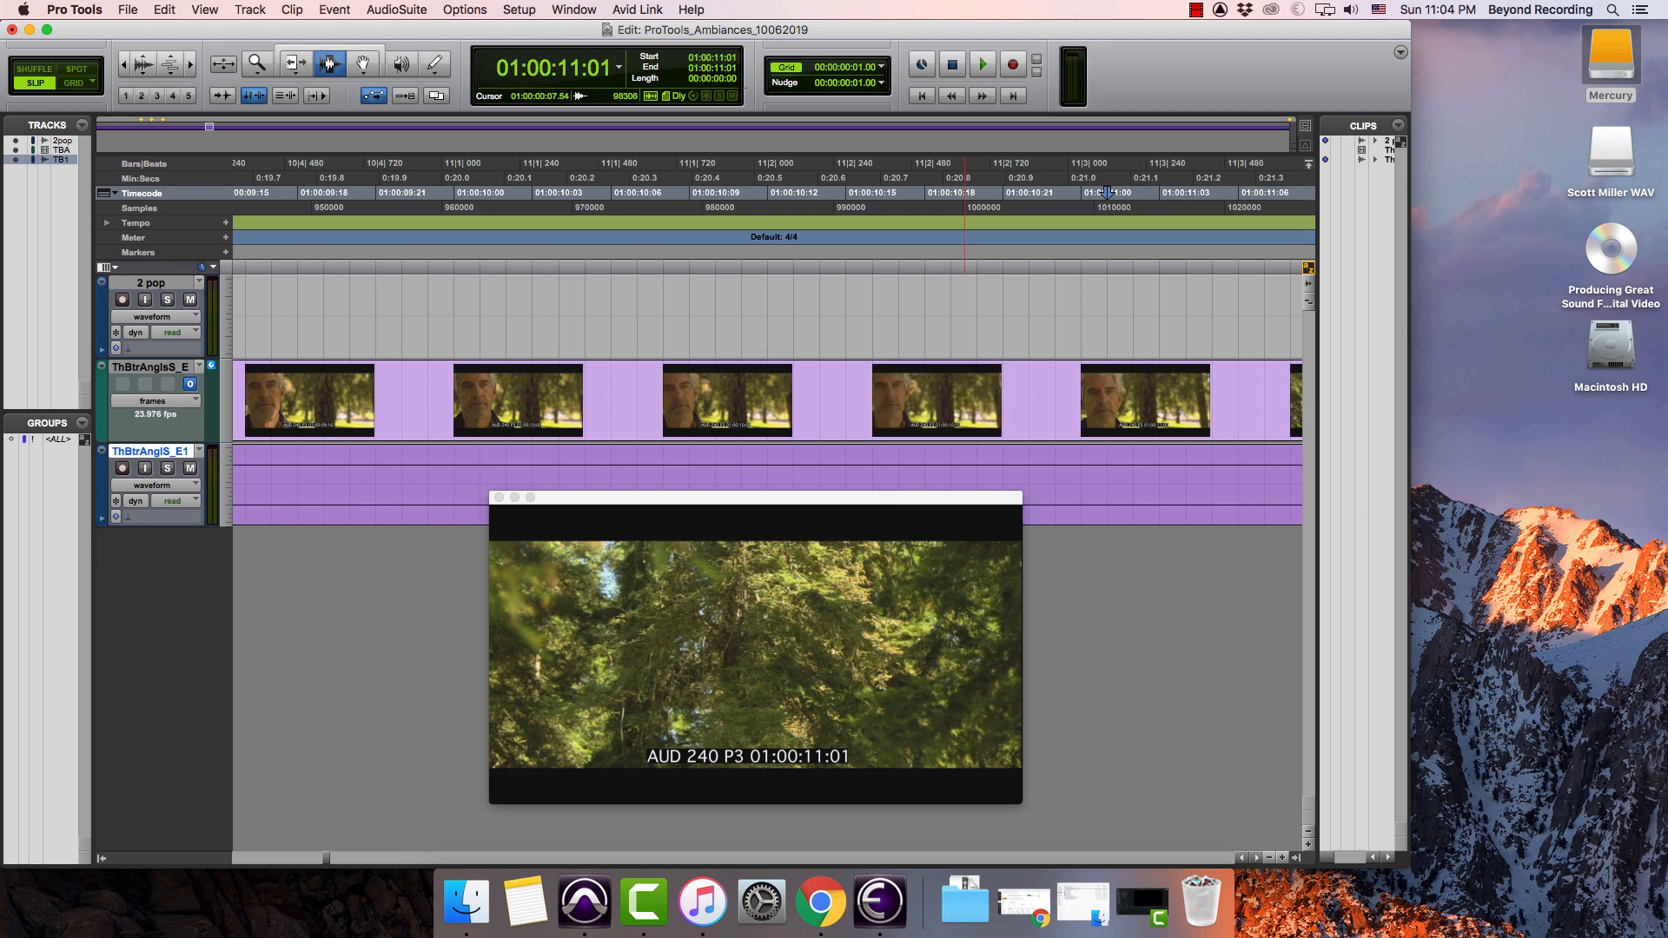
pyautogui.press('KP_Enter')
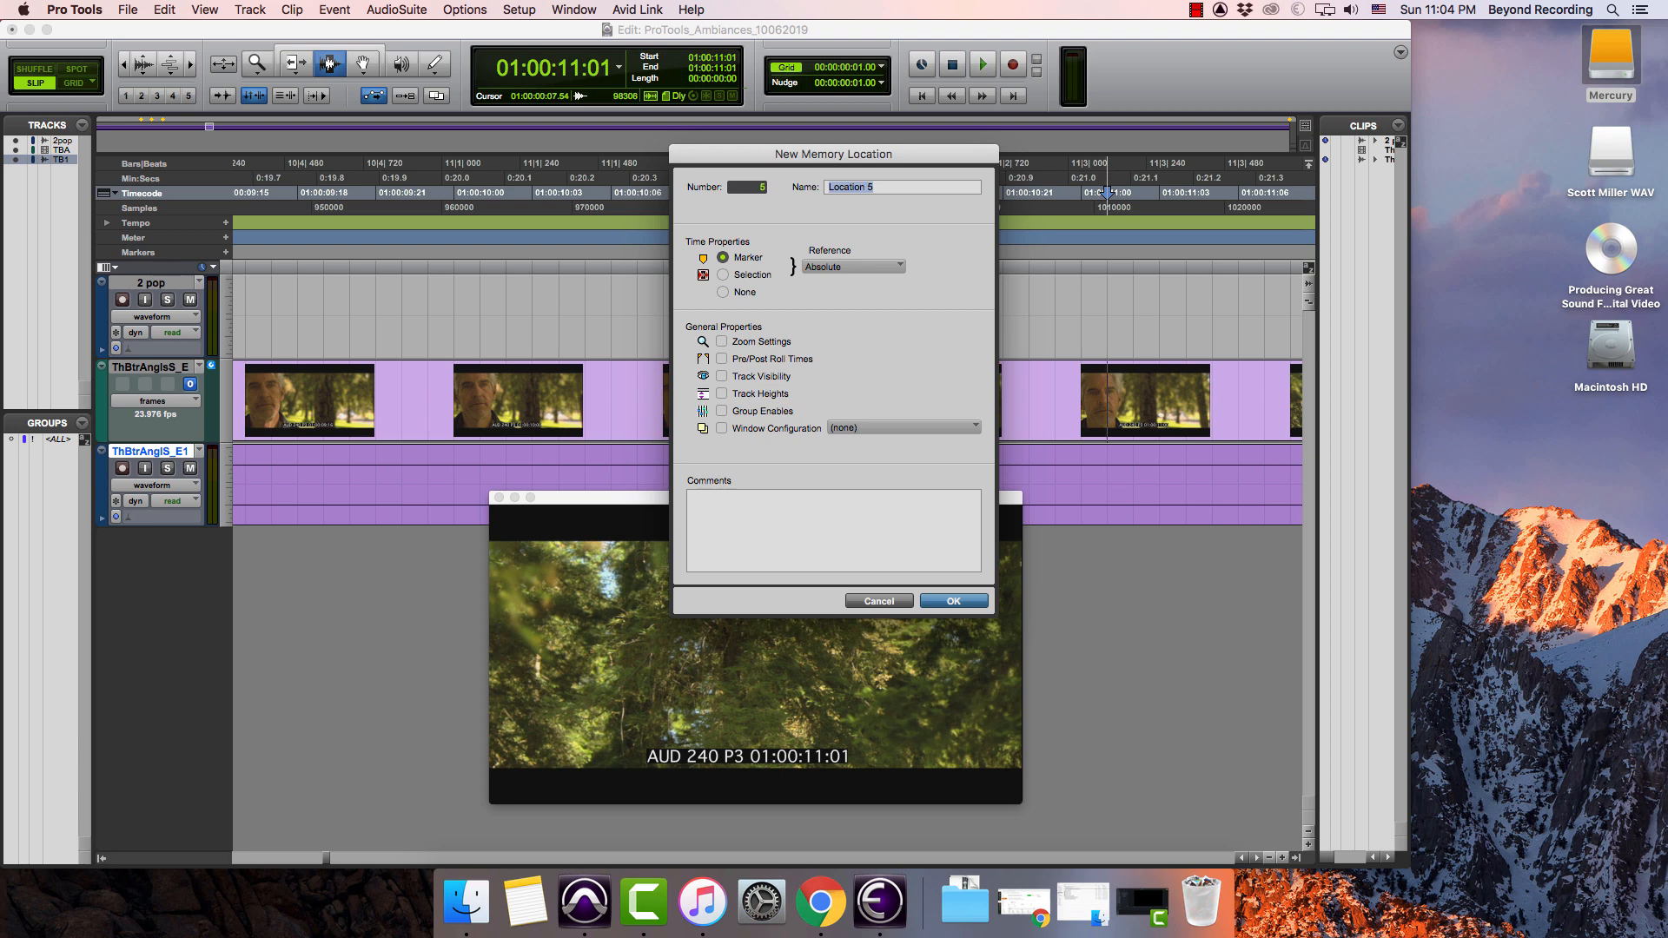
pyautogui.write('MS Man inpar')
pyautogui.press('Return')
# Advance the playhead frame by frame from the "MS Man in park" marker to about 01:00:20:10, looking for the next shot change.
pyautogui.press('KP_Add')
pyautogui.press('KP_Add')
pyautogui.press('KP_Add')
pyautogui.press('KP_Add')
pyautogui.press('KP_Add')
pyautogui.press('KP_Add')
pyautogui.press('KP_Add')
pyautogui.press('KP_Add')
pyautogui.press('KP_Add')
pyautogui.press('KP_Add')
pyautogui.press('KP_Add')
pyautogui.press('KP_Add')
pyautogui.press('KP_Add')
pyautogui.press('KP_Add')
pyautogui.press('KP_Add')
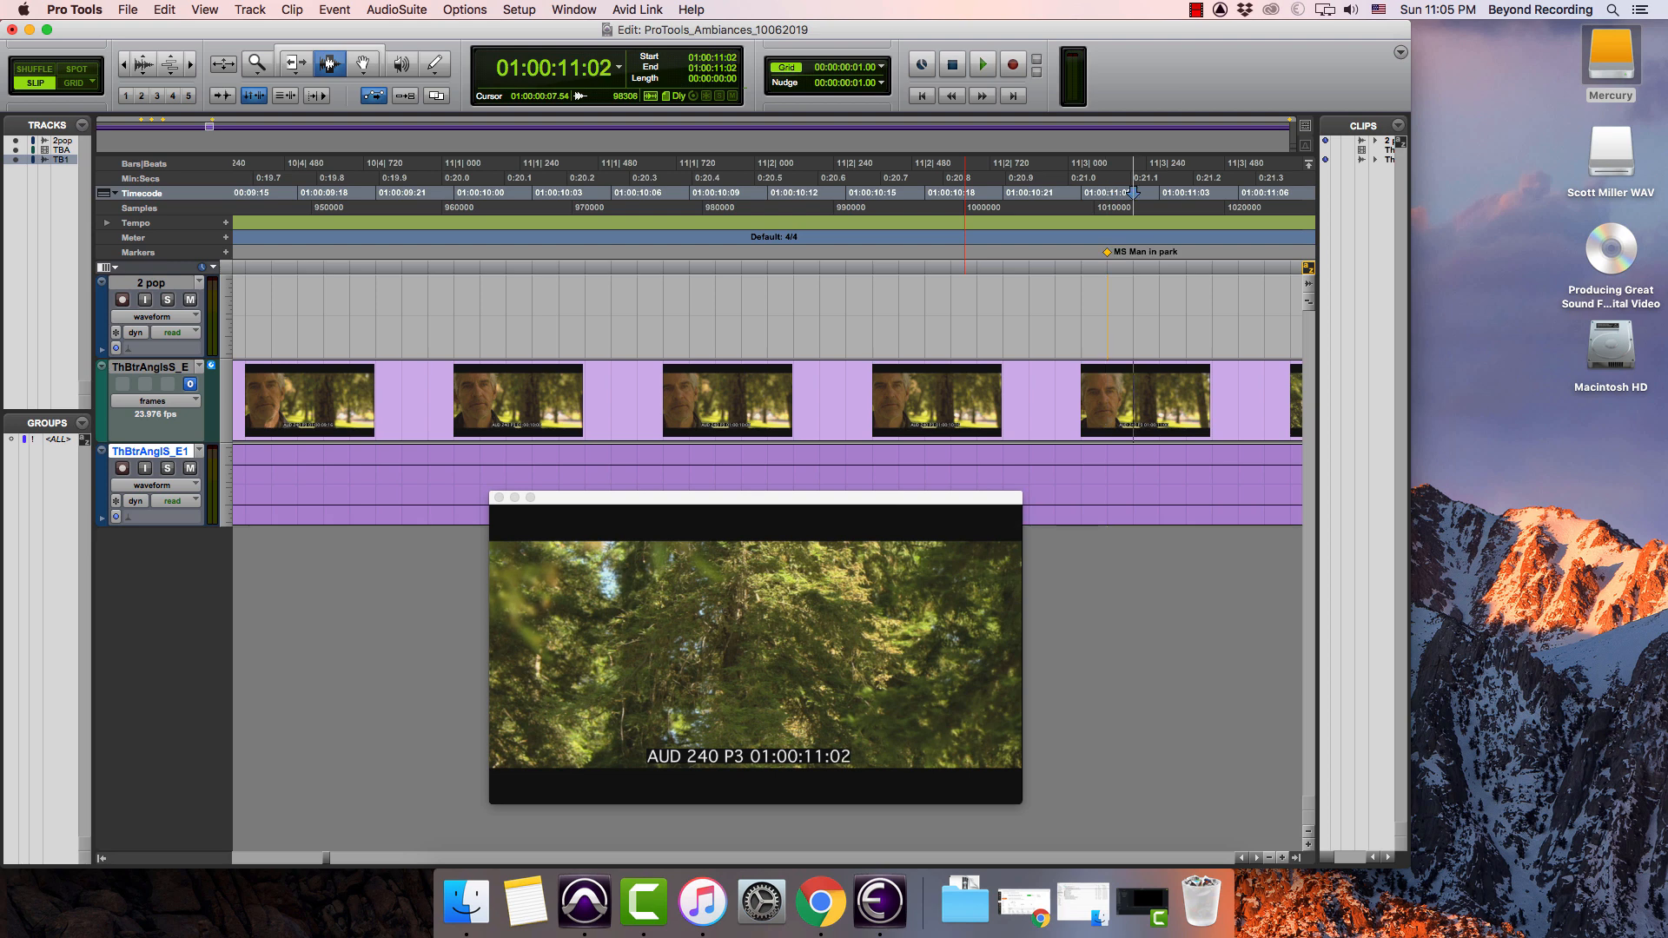
pyautogui.press('KP_Add')
pyautogui.press('KP_Add')
pyautogui.press('KP_Add')
pyautogui.press('KP_Add')
pyautogui.press('KP_Add')
pyautogui.press('KP_Add')
pyautogui.press('KP_Add')
pyautogui.press('KP_Add')
pyautogui.press('KP_Add')
pyautogui.press('KP_Add')
pyautogui.press('KP_Add')
pyautogui.press('KP_Add')
pyautogui.press('KP_Add')
pyautogui.press('KP_Add')
pyautogui.press('KP_Add')
pyautogui.press('KP_Add')
pyautogui.press('KP_Add')
pyautogui.press('KP_Add')
pyautogui.press('KP_Add')
pyautogui.press('KP_Add')
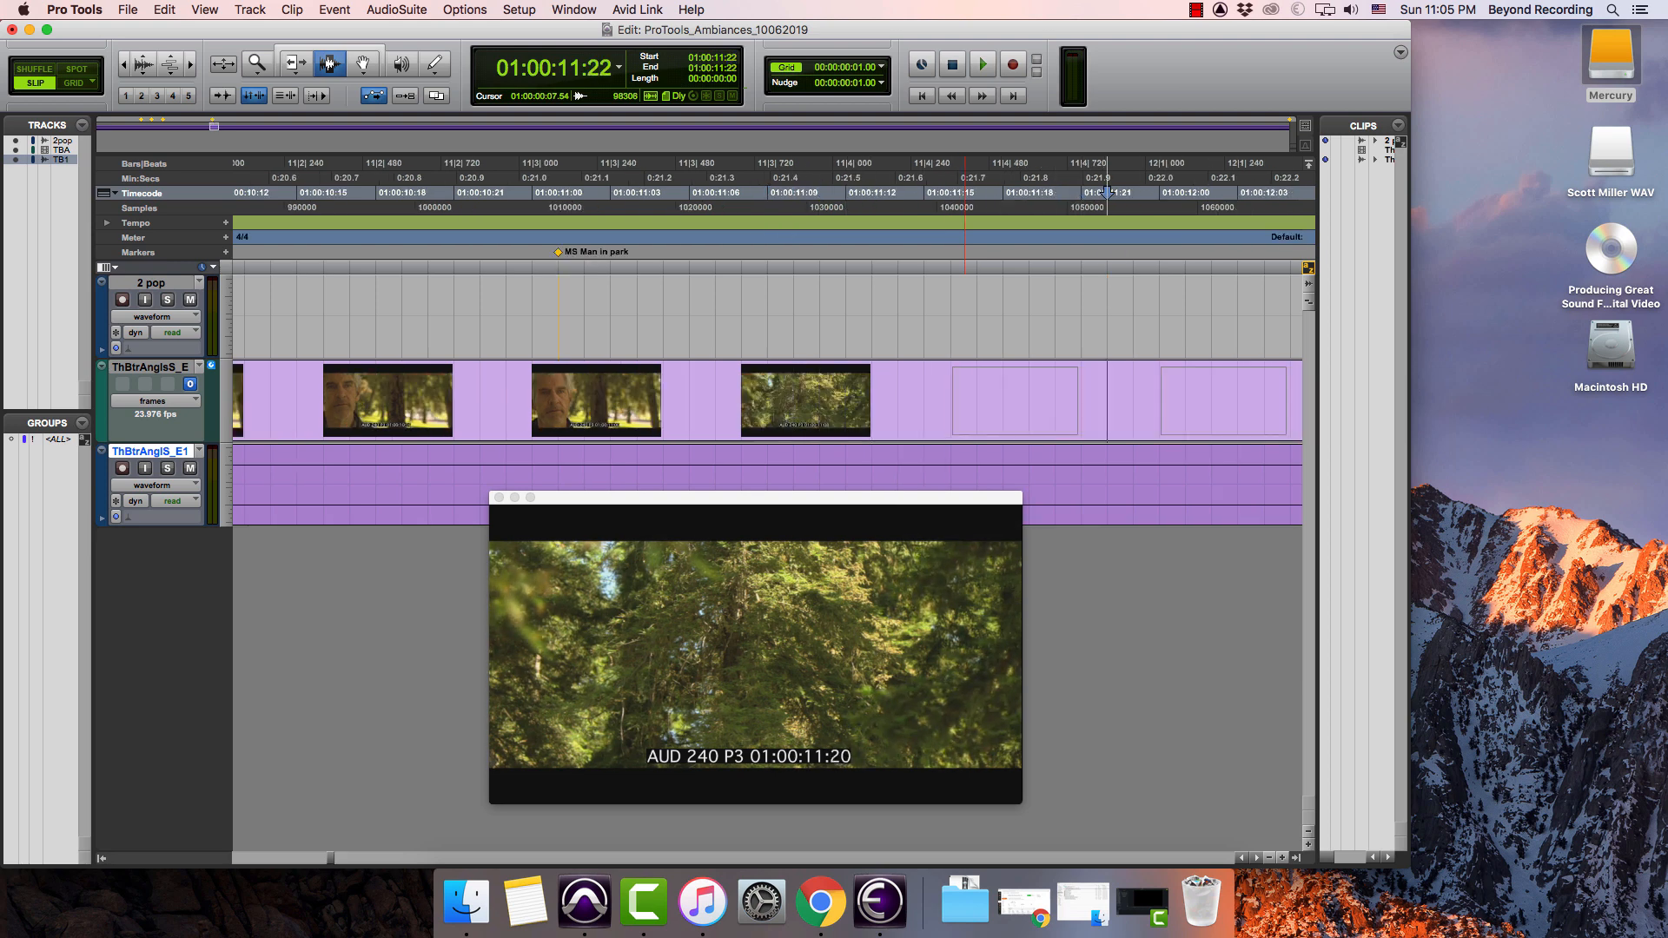
pyautogui.press('KP_Add')
pyautogui.press('KP_Add')
pyautogui.press('KP_Add')
pyautogui.press('KP_Add')
pyautogui.press('KP_Add')
pyautogui.press('KP_Add')
pyautogui.press('KP_Add')
pyautogui.press('KP_Add')
pyautogui.press('KP_Add')
pyautogui.press('KP_Add')
pyautogui.press('KP_Add')
pyautogui.press('KP_Add')
pyautogui.press('KP_Add')
pyautogui.press('KP_Add')
pyautogui.press('KP_Add')
pyautogui.press('KP_Add')
pyautogui.press('KP_Add')
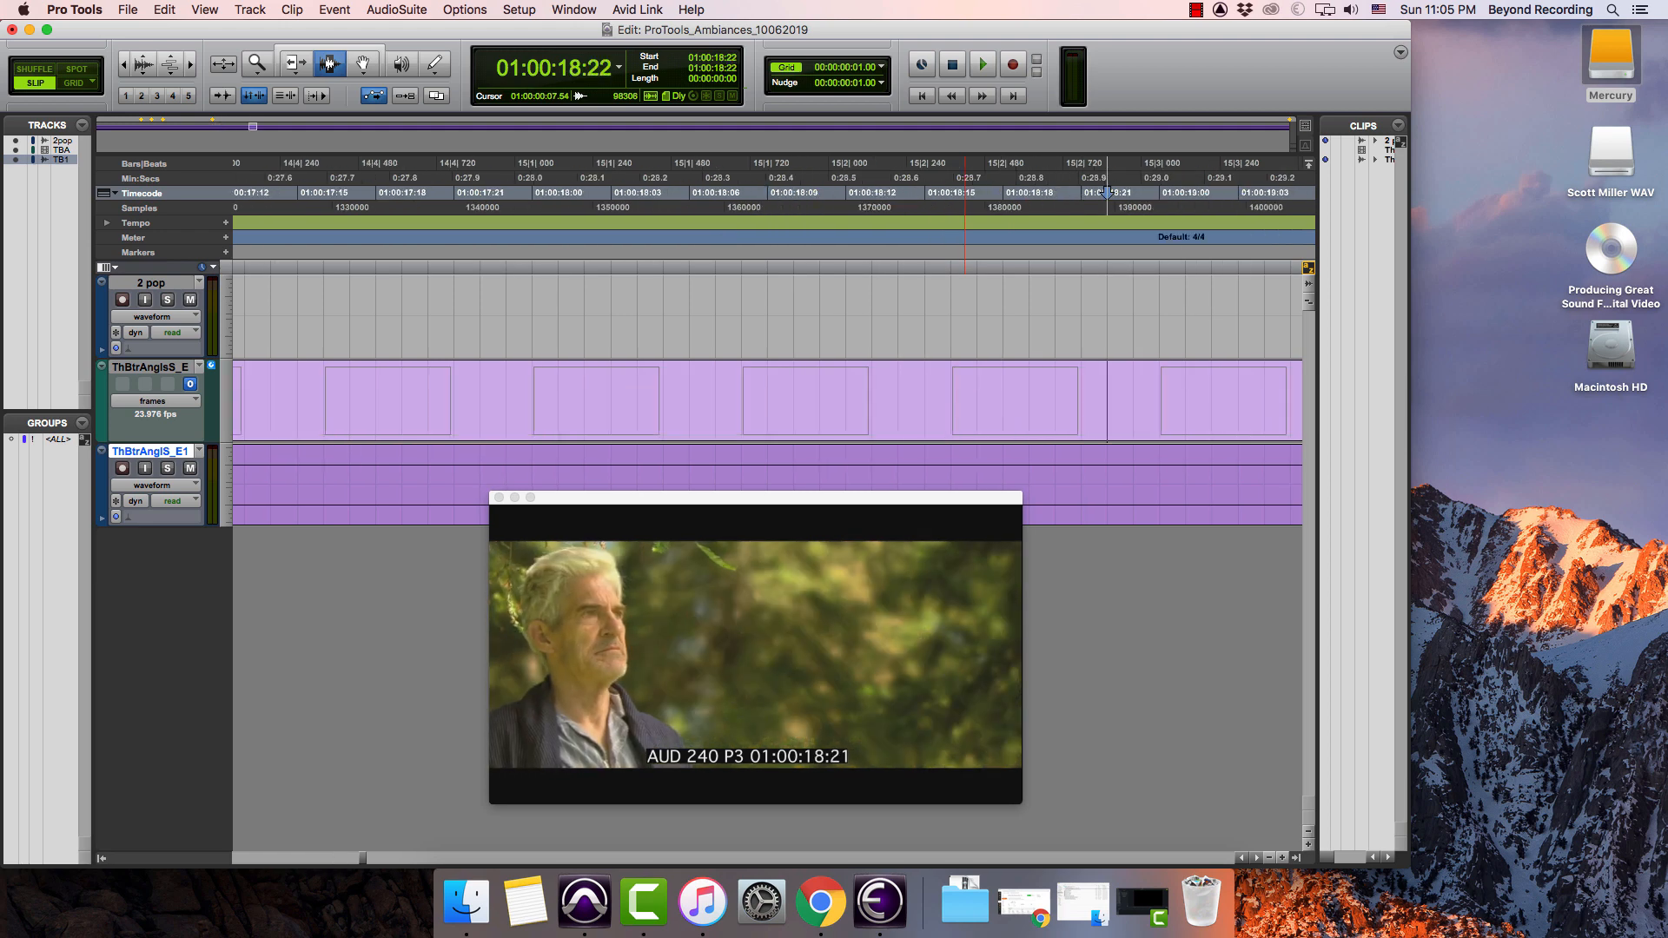
pyautogui.press('KP_Add')
pyautogui.press('KP_Add')
pyautogui.press('KP_Add')
pyautogui.press('KP_Add')
pyautogui.press('KP_Add')
pyautogui.press('KP_Add')
pyautogui.press('KP_Add')
pyautogui.press('KP_Add')
pyautogui.press('KP_Add')
pyautogui.press('KP_Add')
pyautogui.press('KP_Add')
pyautogui.press('KP_Add')
pyautogui.press('KP_Add')
pyautogui.press('KP_Add')
pyautogui.press('KP_Add')
pyautogui.press('KP_Add')
pyautogui.press('KP_Add')
pyautogui.press('KP_Add')
pyautogui.press('KP_Add')
pyautogui.press('KP_Add')
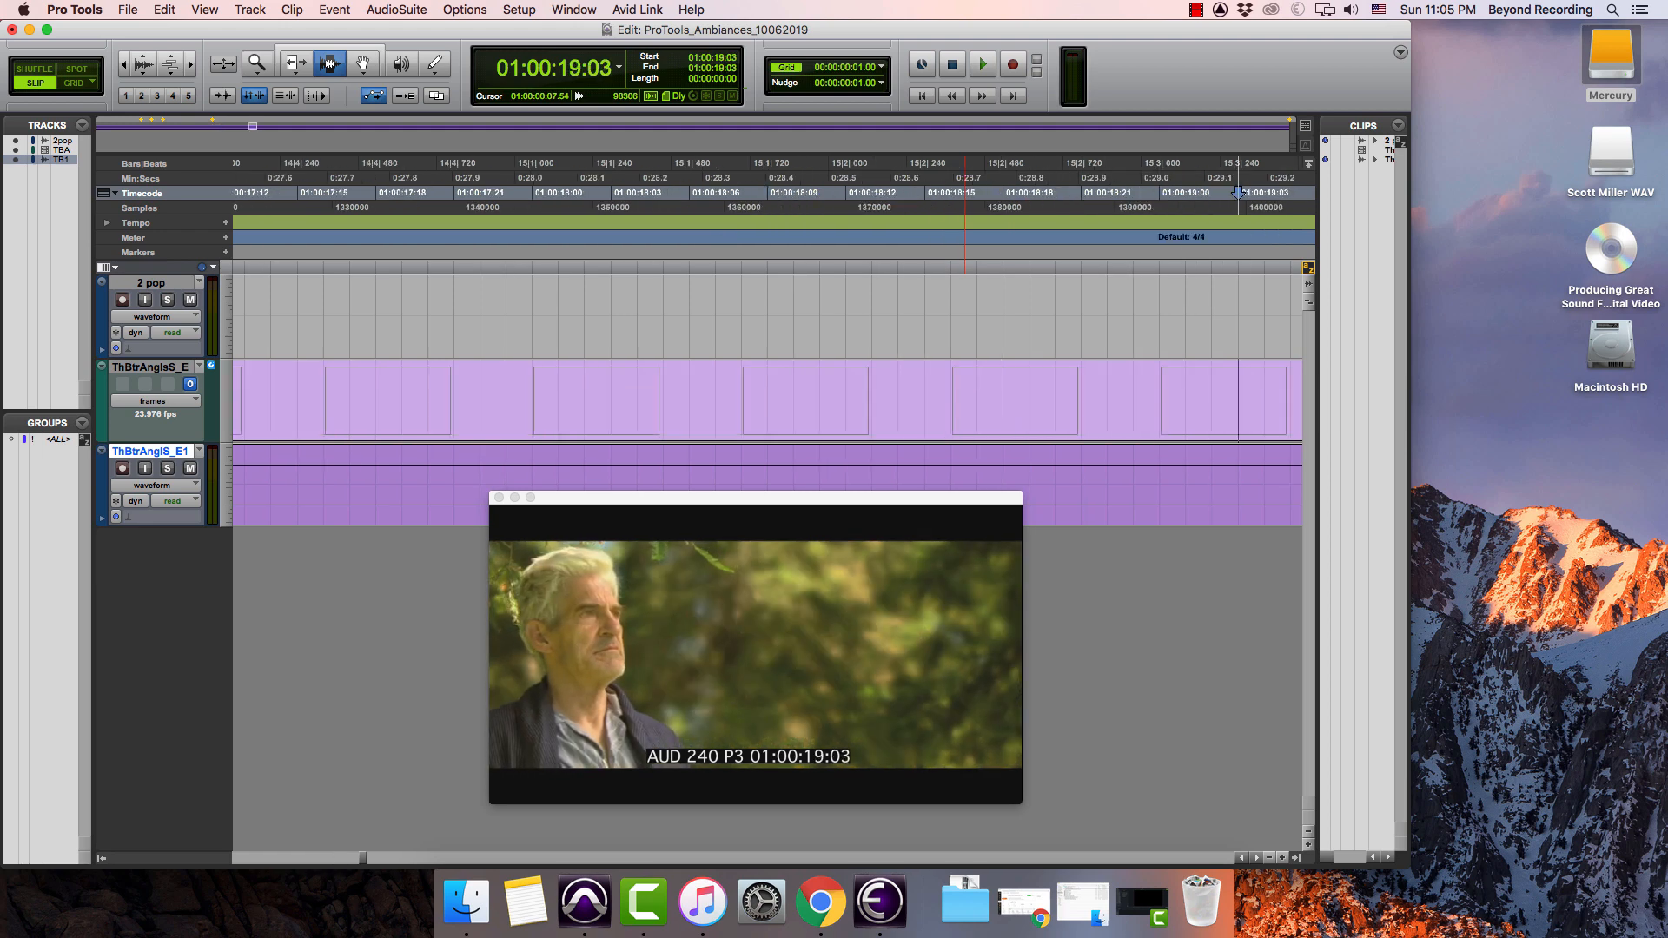
pyautogui.press('KP_Add')
pyautogui.press('KP_Add')
pyautogui.press('KP_Add')
pyautogui.press('KP_Add')
pyautogui.press('KP_Add')
pyautogui.press('KP_Add')
pyautogui.press('KP_Add')
pyautogui.press('KP_Add')
pyautogui.press('KP_Add')
pyautogui.press('KP_Add')
pyautogui.press('KP_Add')
pyautogui.press('KP_Add')
pyautogui.press('KP_Add')
pyautogui.press('KP_Add')
pyautogui.press('KP_Add')
pyautogui.press('KP_Add')
pyautogui.press('KP_Add')
pyautogui.press('KP_Add')
pyautogui.press('KP_Add')
pyautogui.press('KP_Add')
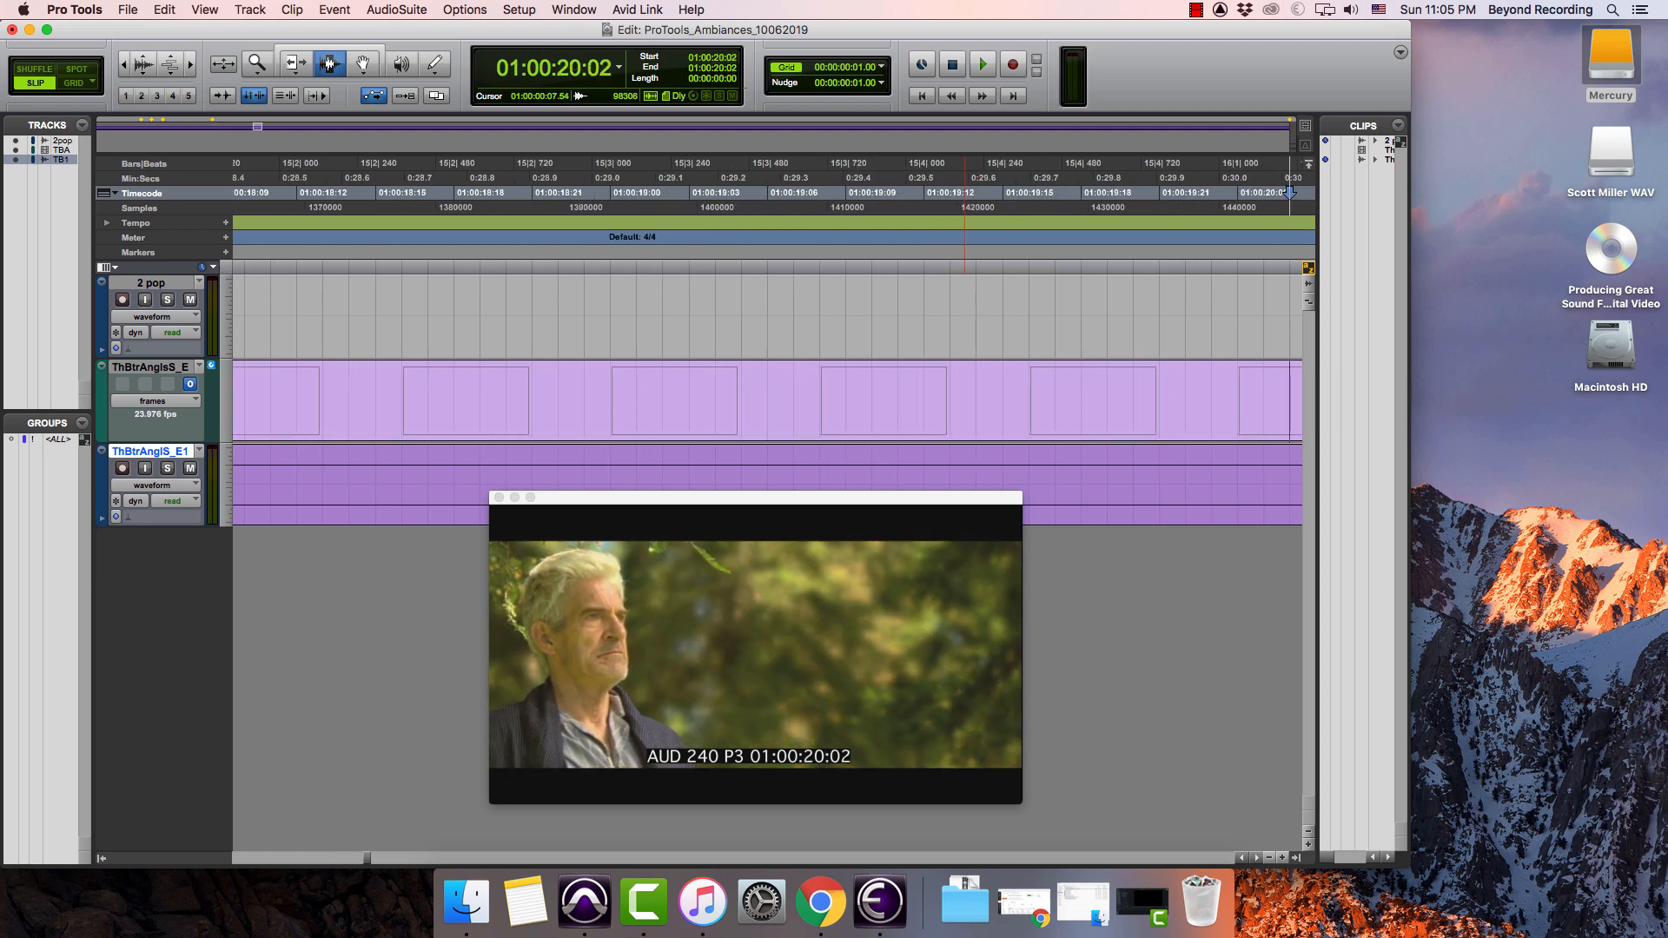
pyautogui.press('KP_Subtract')
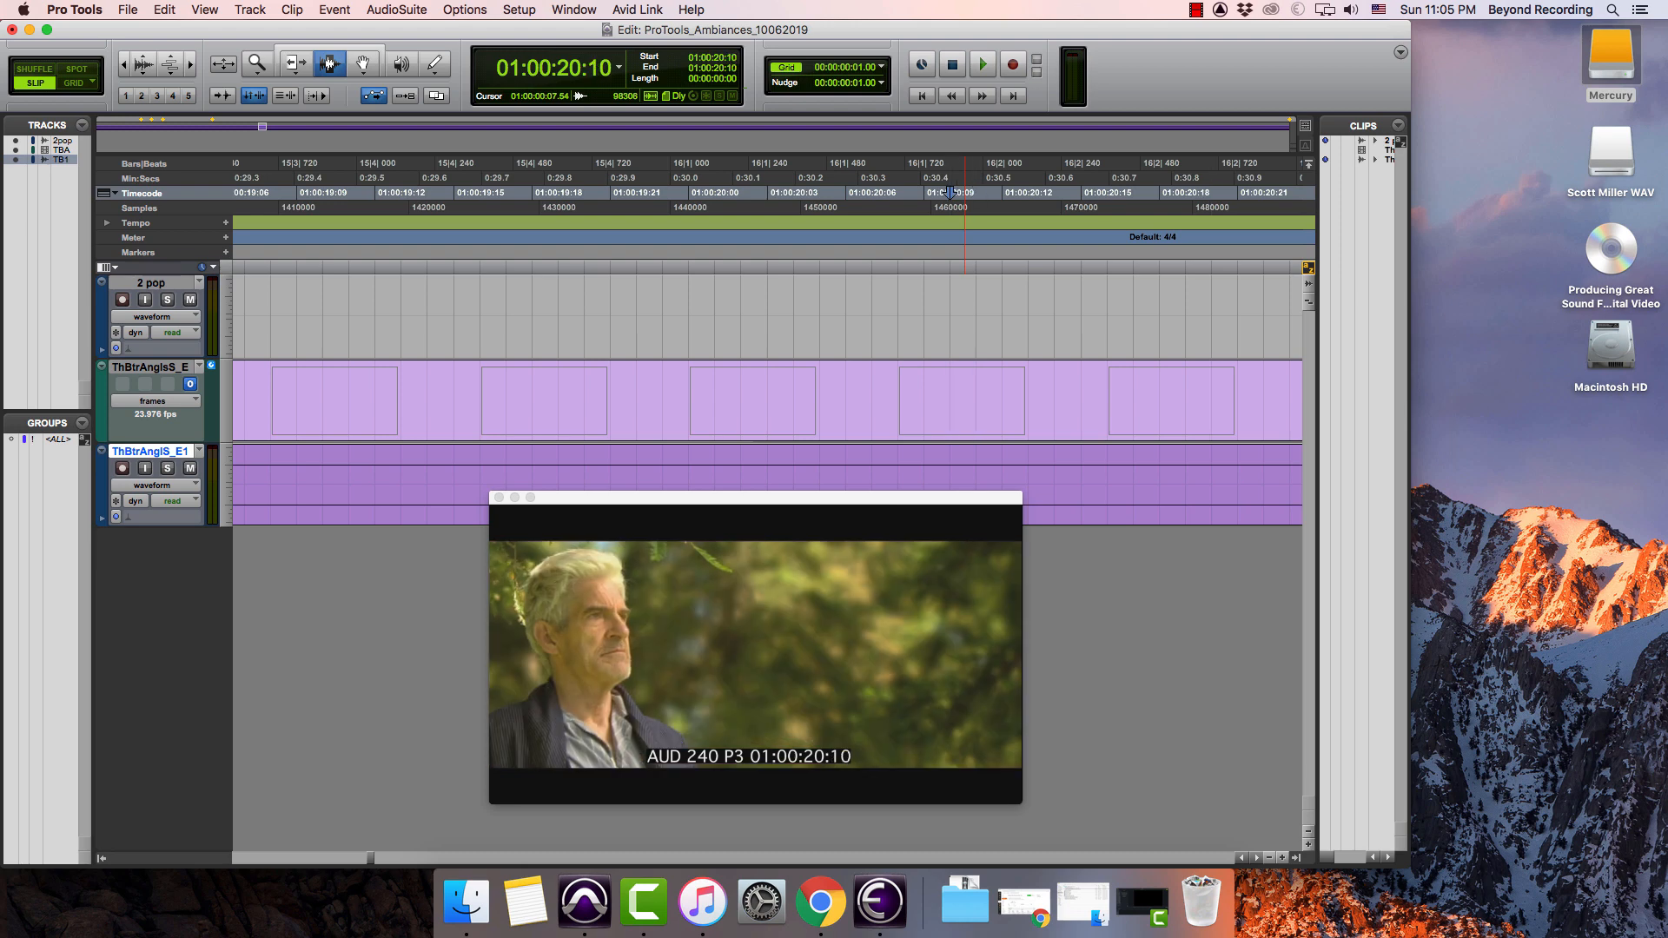
# Move to the shot change at 01:00:20:13 and create a marker named "MS Mom in Laundry room".
pyautogui.press('KP_Add')
pyautogui.press('KP_Add')
pyautogui.press('KP_Add')
pyautogui.press('KP_Enter')
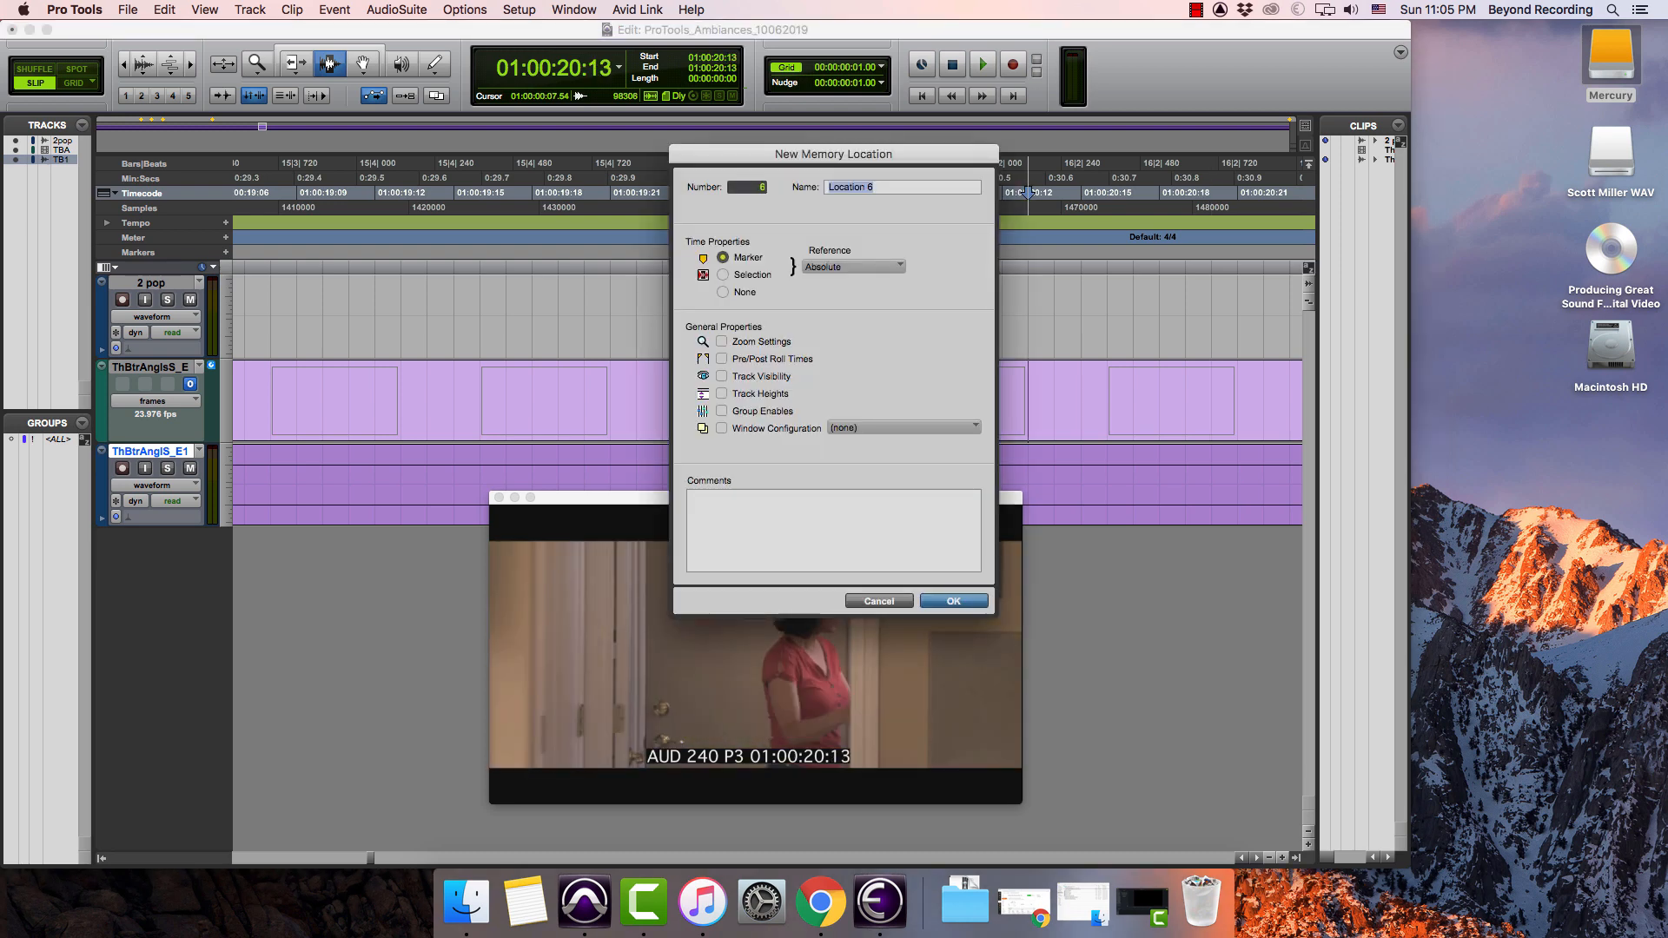
pyautogui.write('MS')
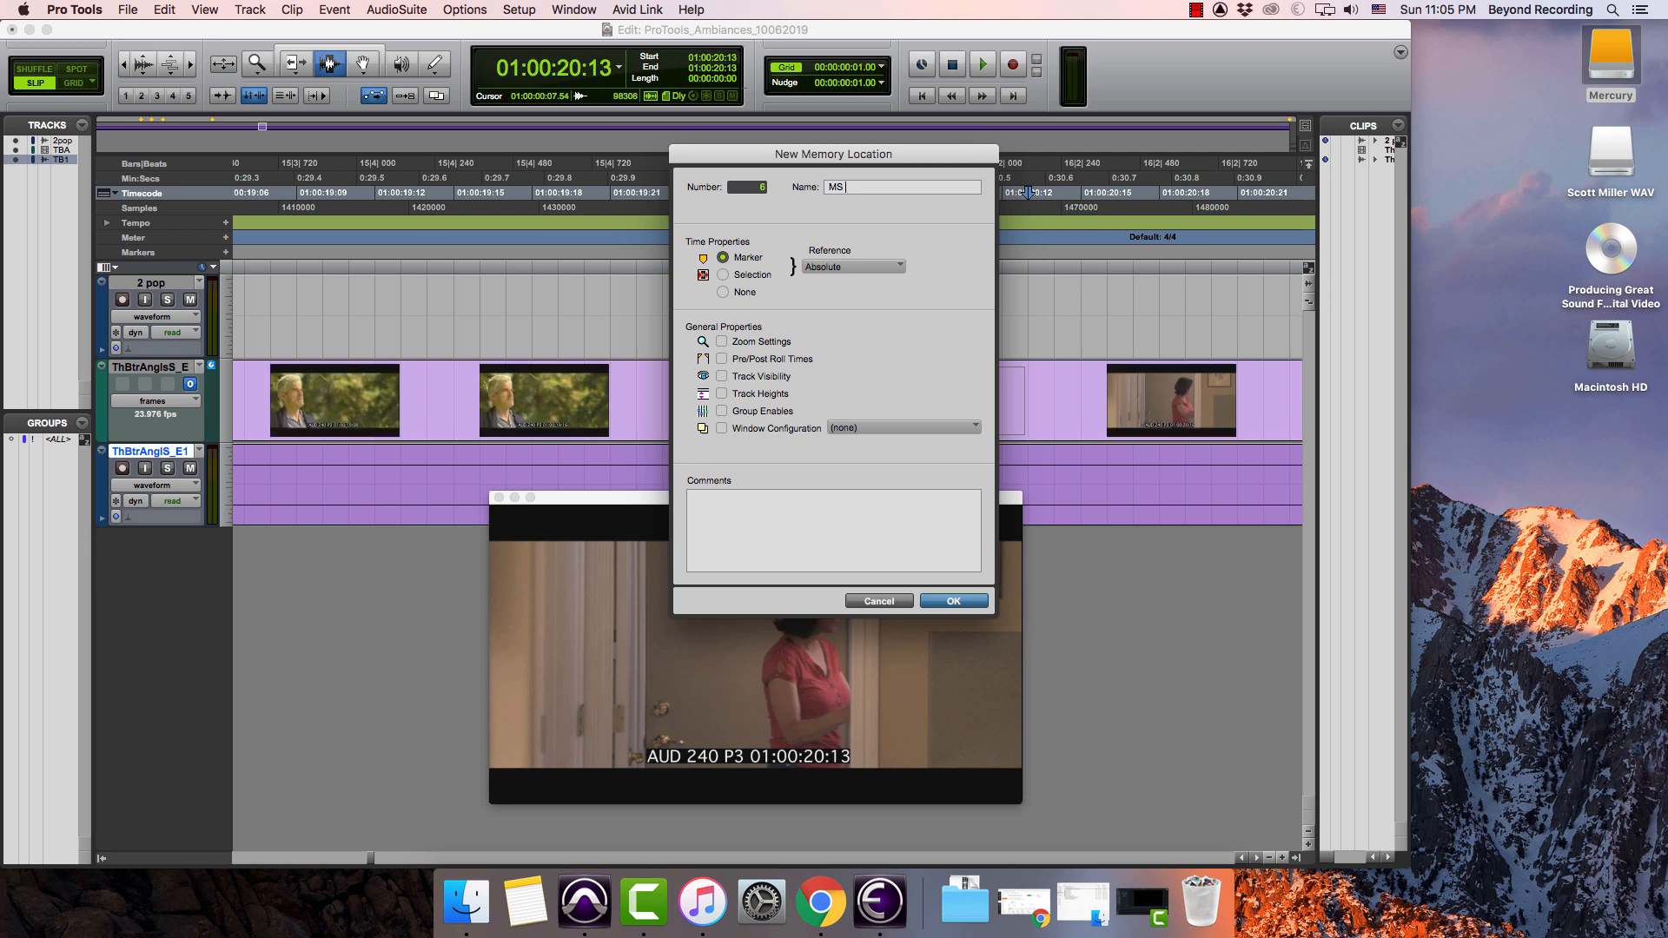
pyautogui.write(' Mom in')
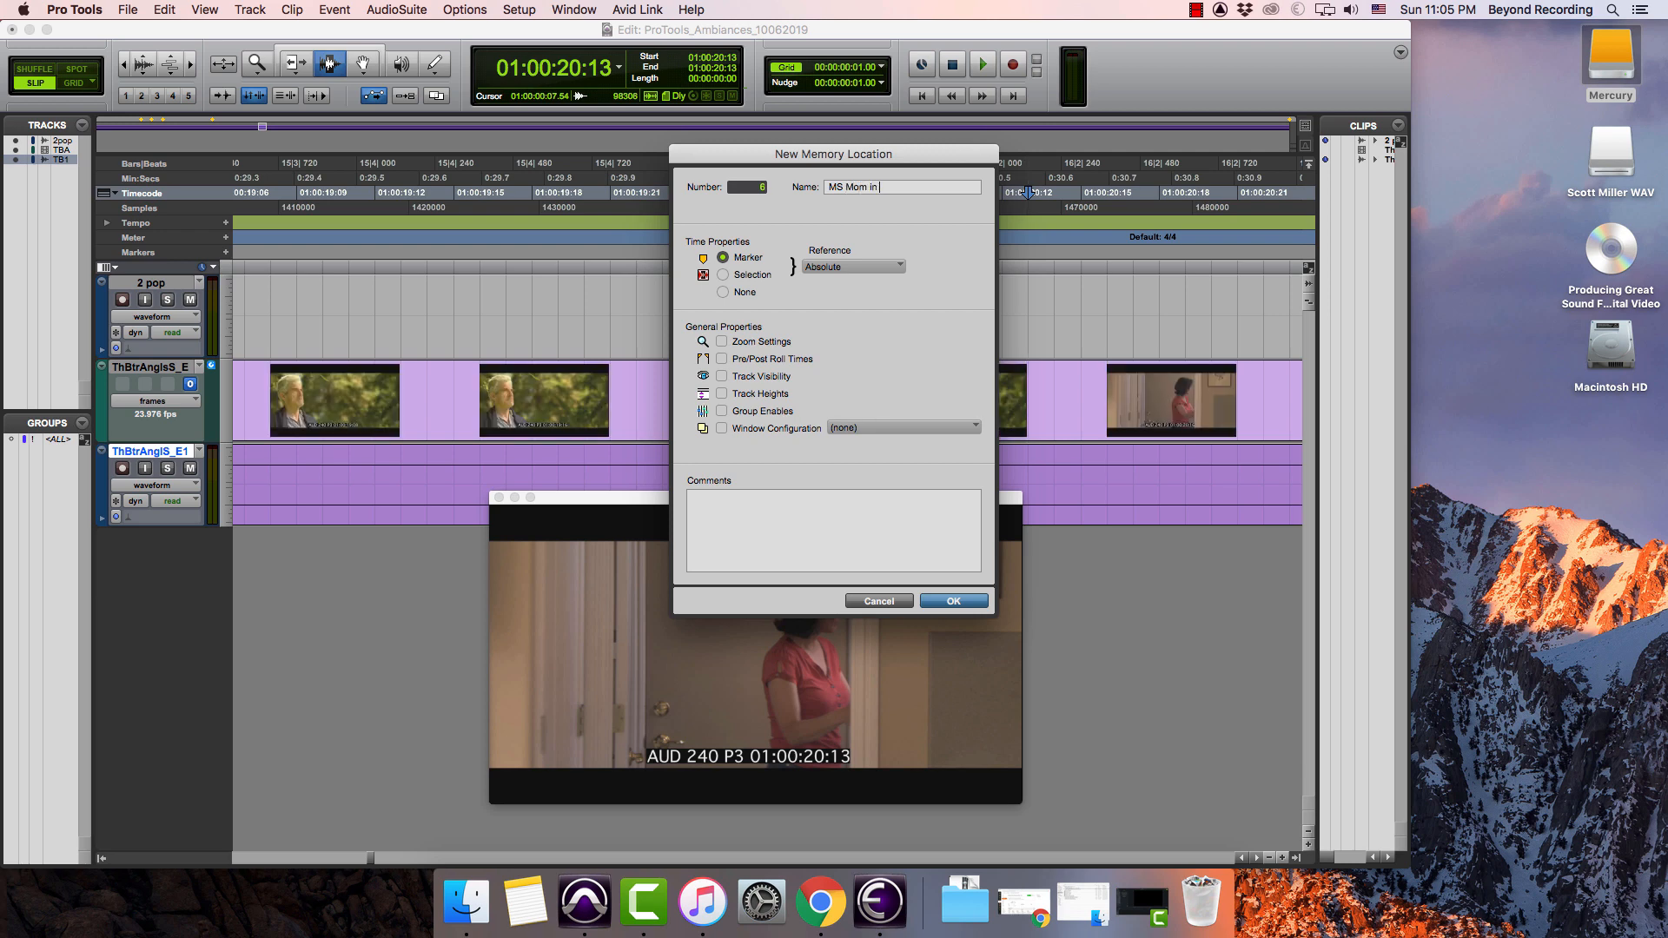
pyautogui.write(' Laundry room')
pyautogui.press('Return')
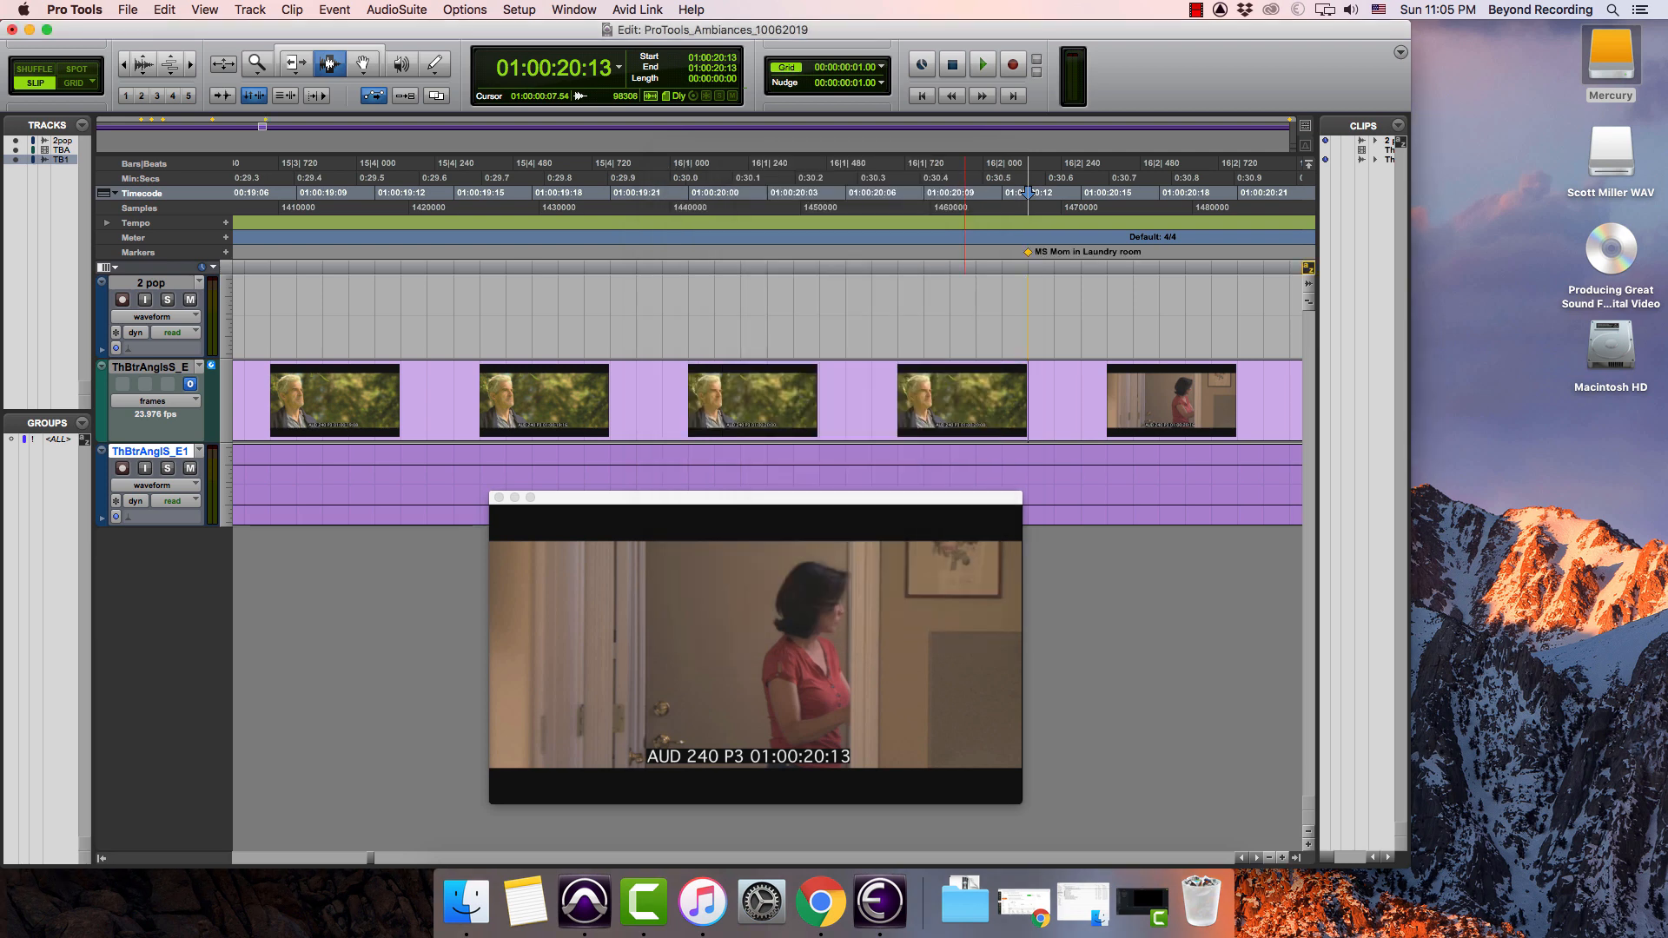
# Play on to the close-up of the father, fine-tune to its first frame at 01:00:28:02, and create a marker named "CU Dad concentrating".
pyautogui.press('space')
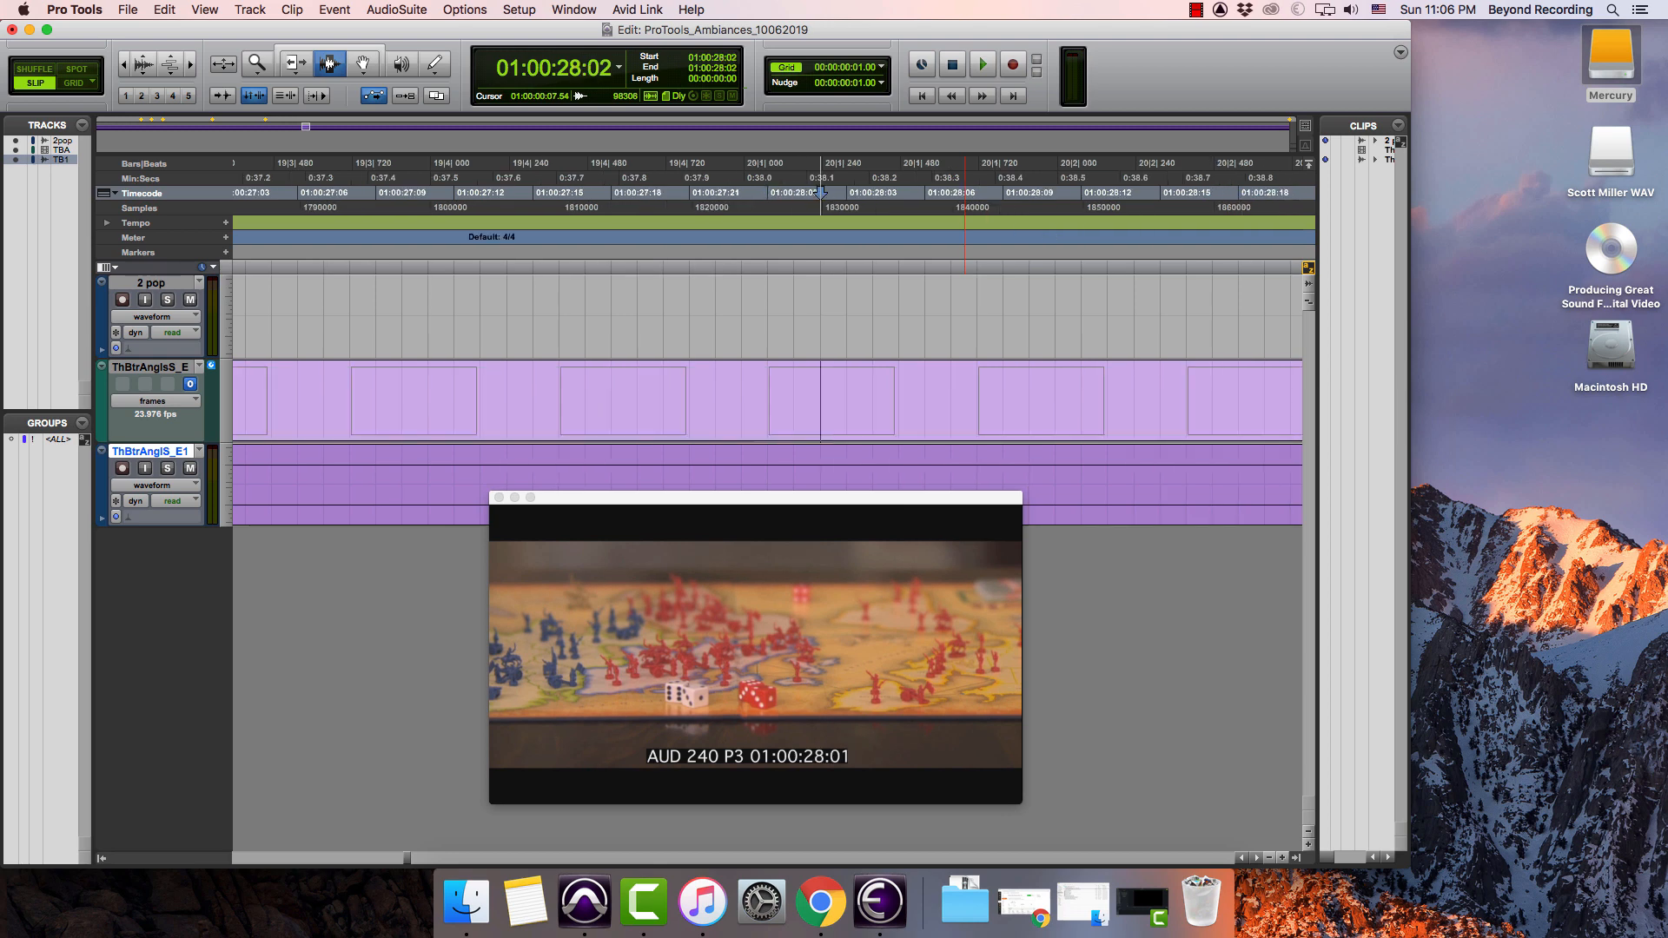
pyautogui.press('KP_Subtract')
pyautogui.press('KP_Subtract')
pyautogui.press('KP_Add')
pyautogui.press('KP_Add')
pyautogui.press('KP_Add')
pyautogui.press('KP_Subtract')
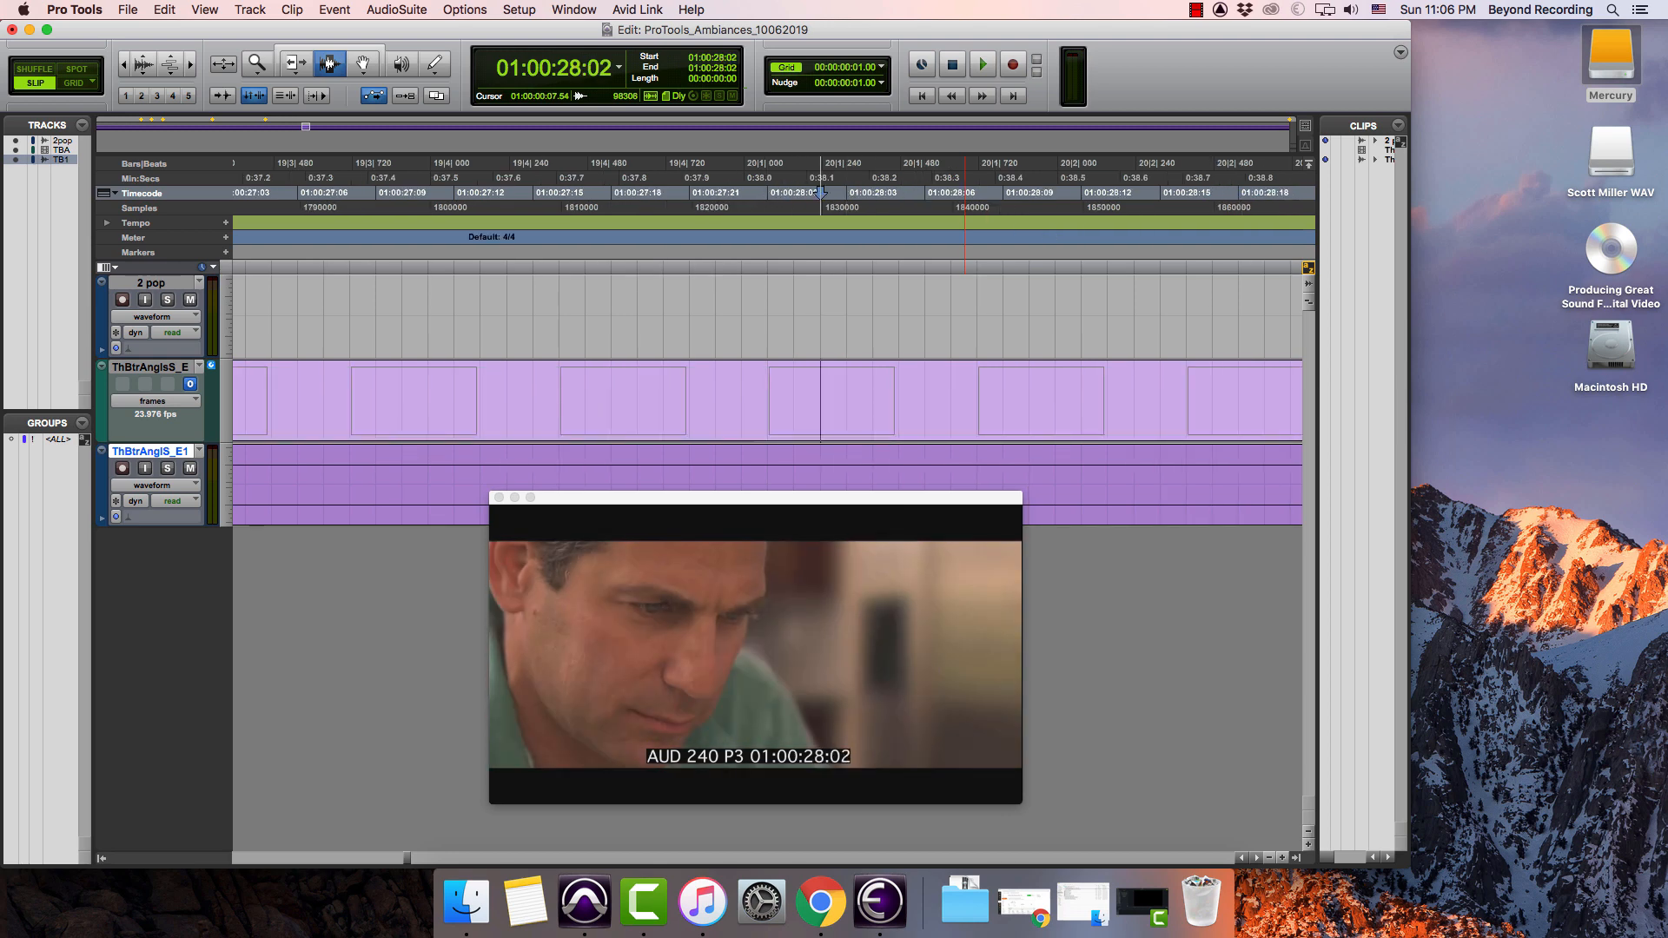
pyautogui.press('KP_Enter')
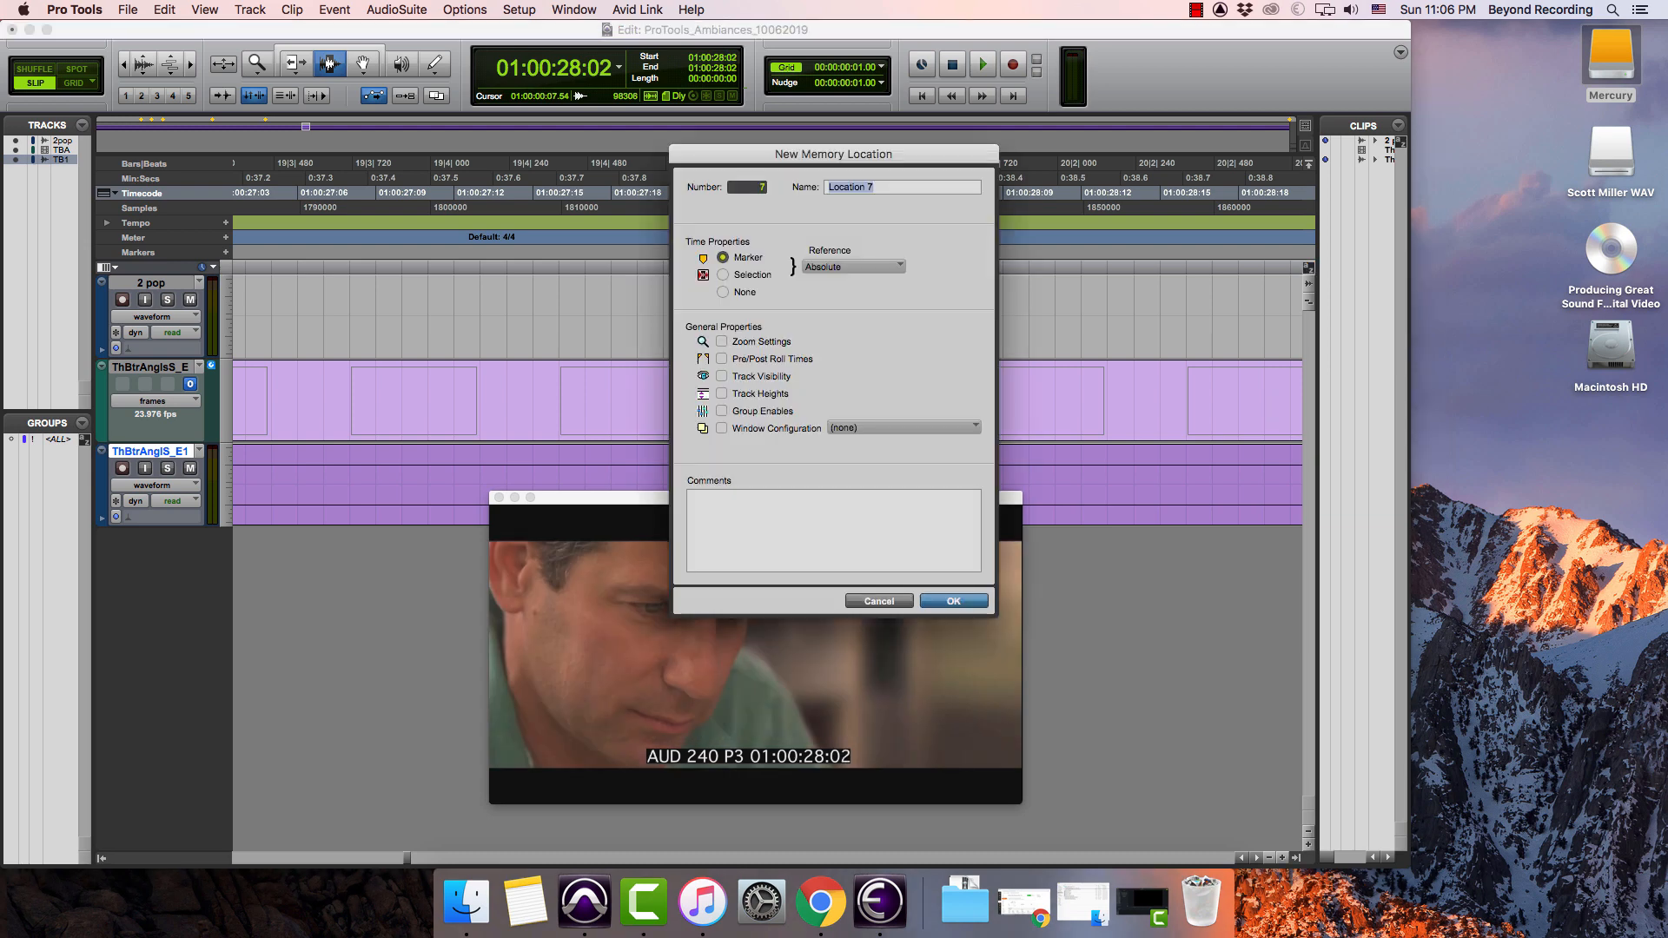
pyautogui.write('CU Dad concentr')
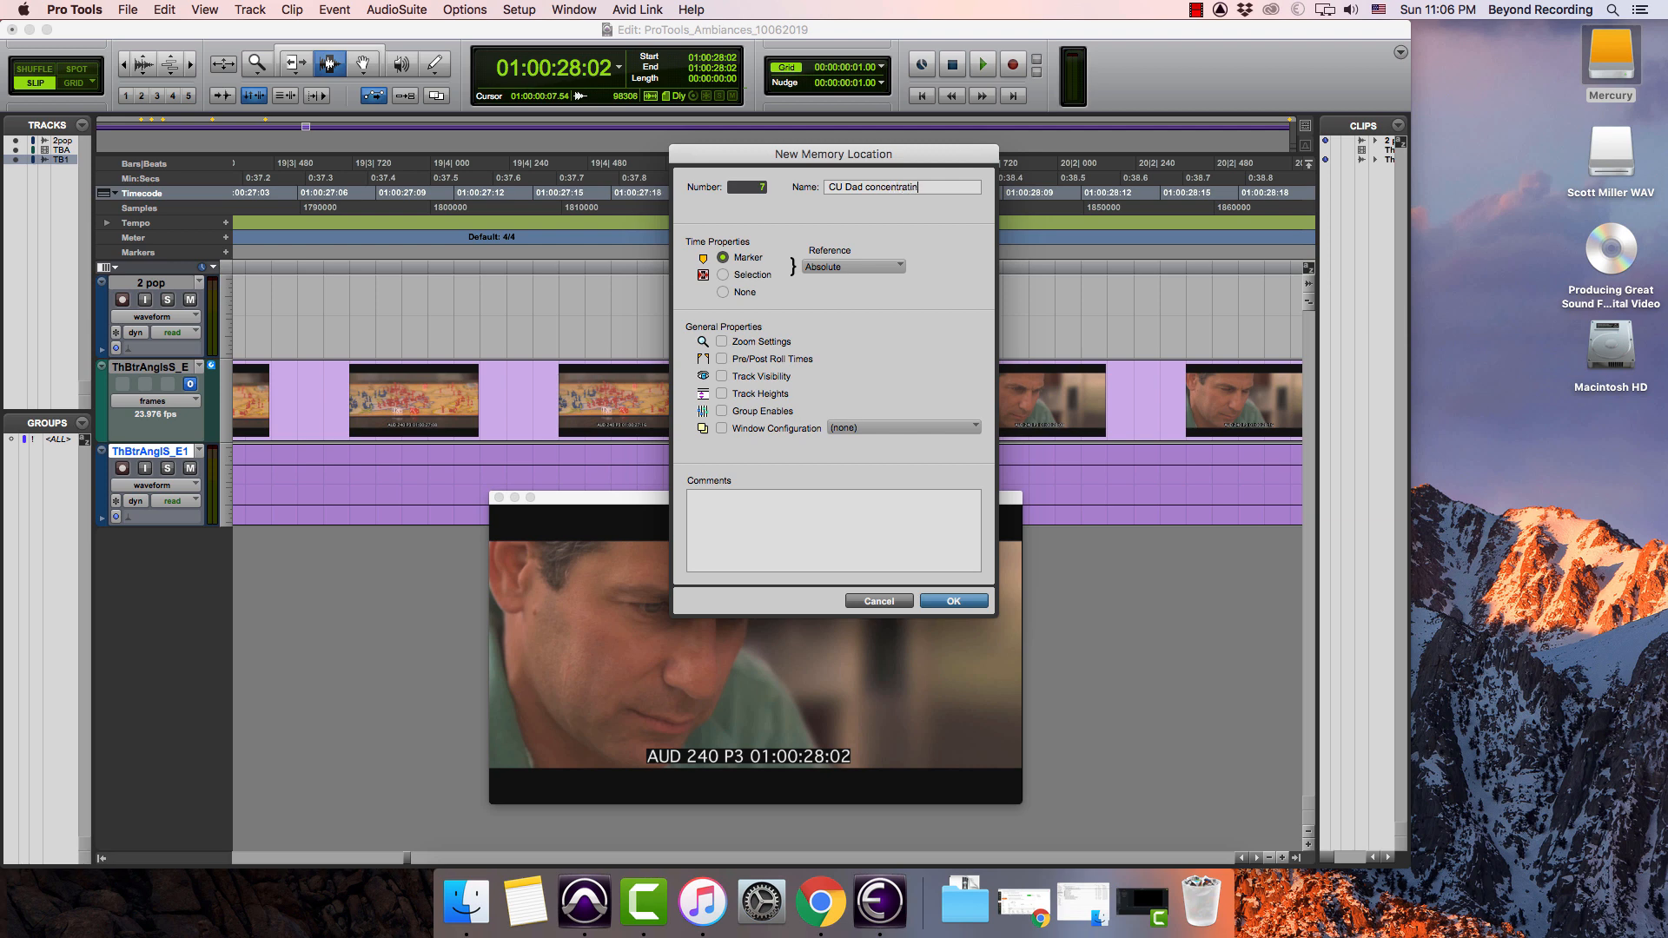
pyautogui.press('Return')
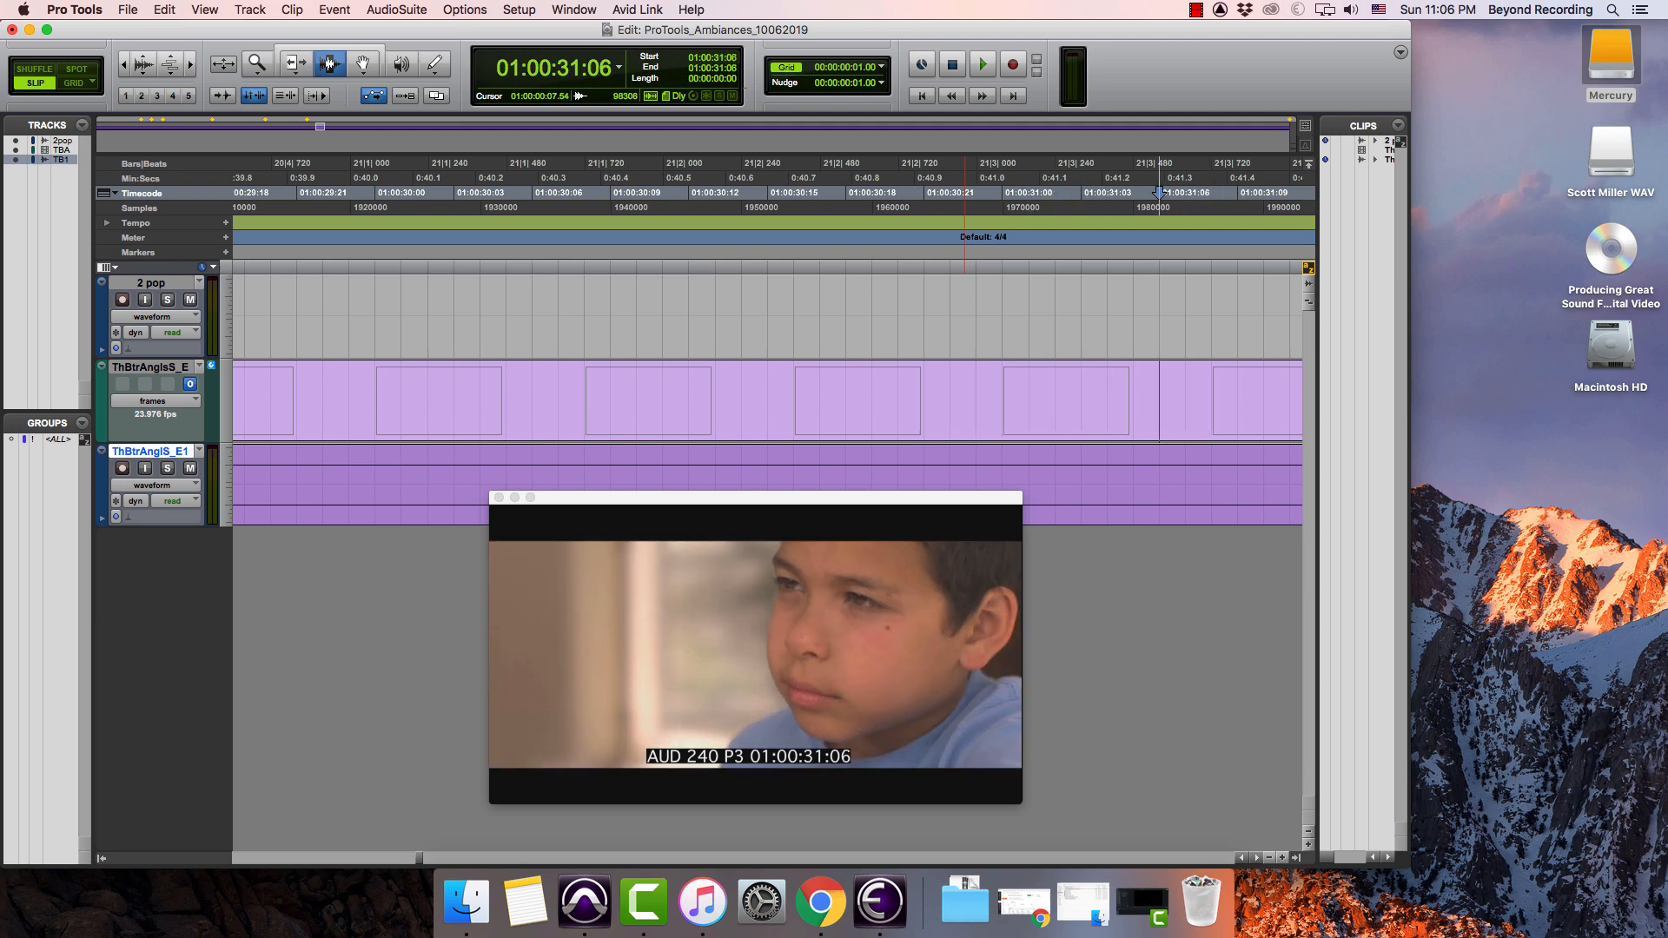
# Locate the first frame of the boy's close-up at 01:00:31:03 and create a marker named "CU Son staredown".
pyautogui.moveTo(1107, 192)
pyautogui.mouseDown()
pyautogui.moveTo(977, 192)
pyautogui.moveTo(1081, 192)
pyautogui.mouseUp()
pyautogui.press('KP_Enter')
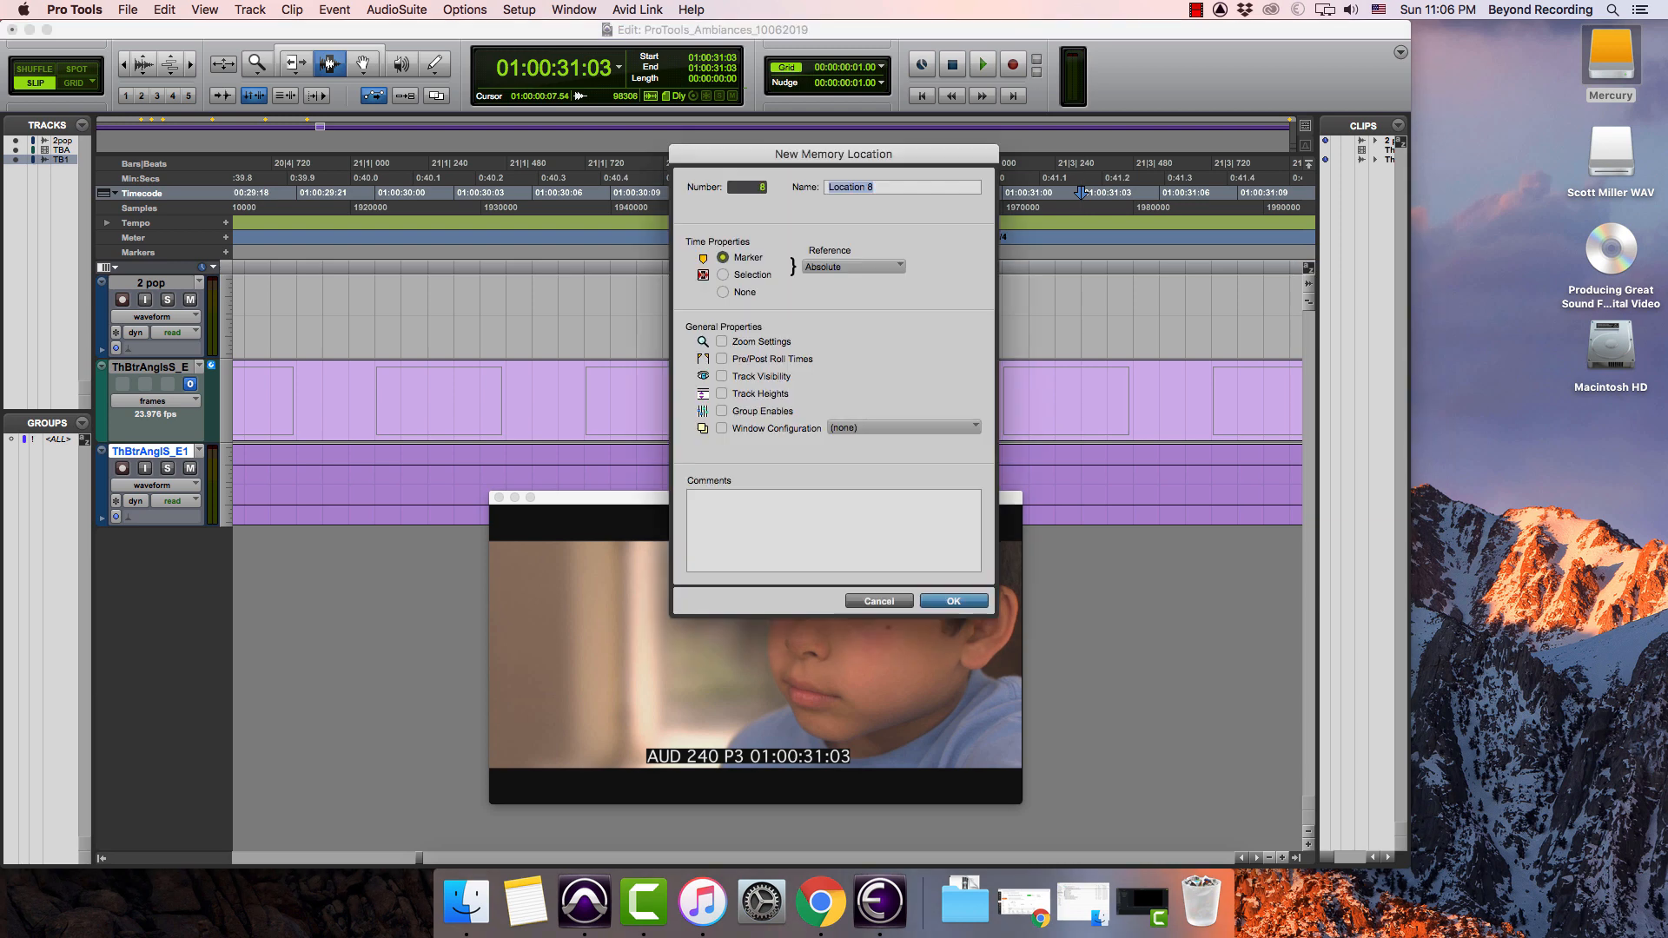
pyautogui.write('CU')
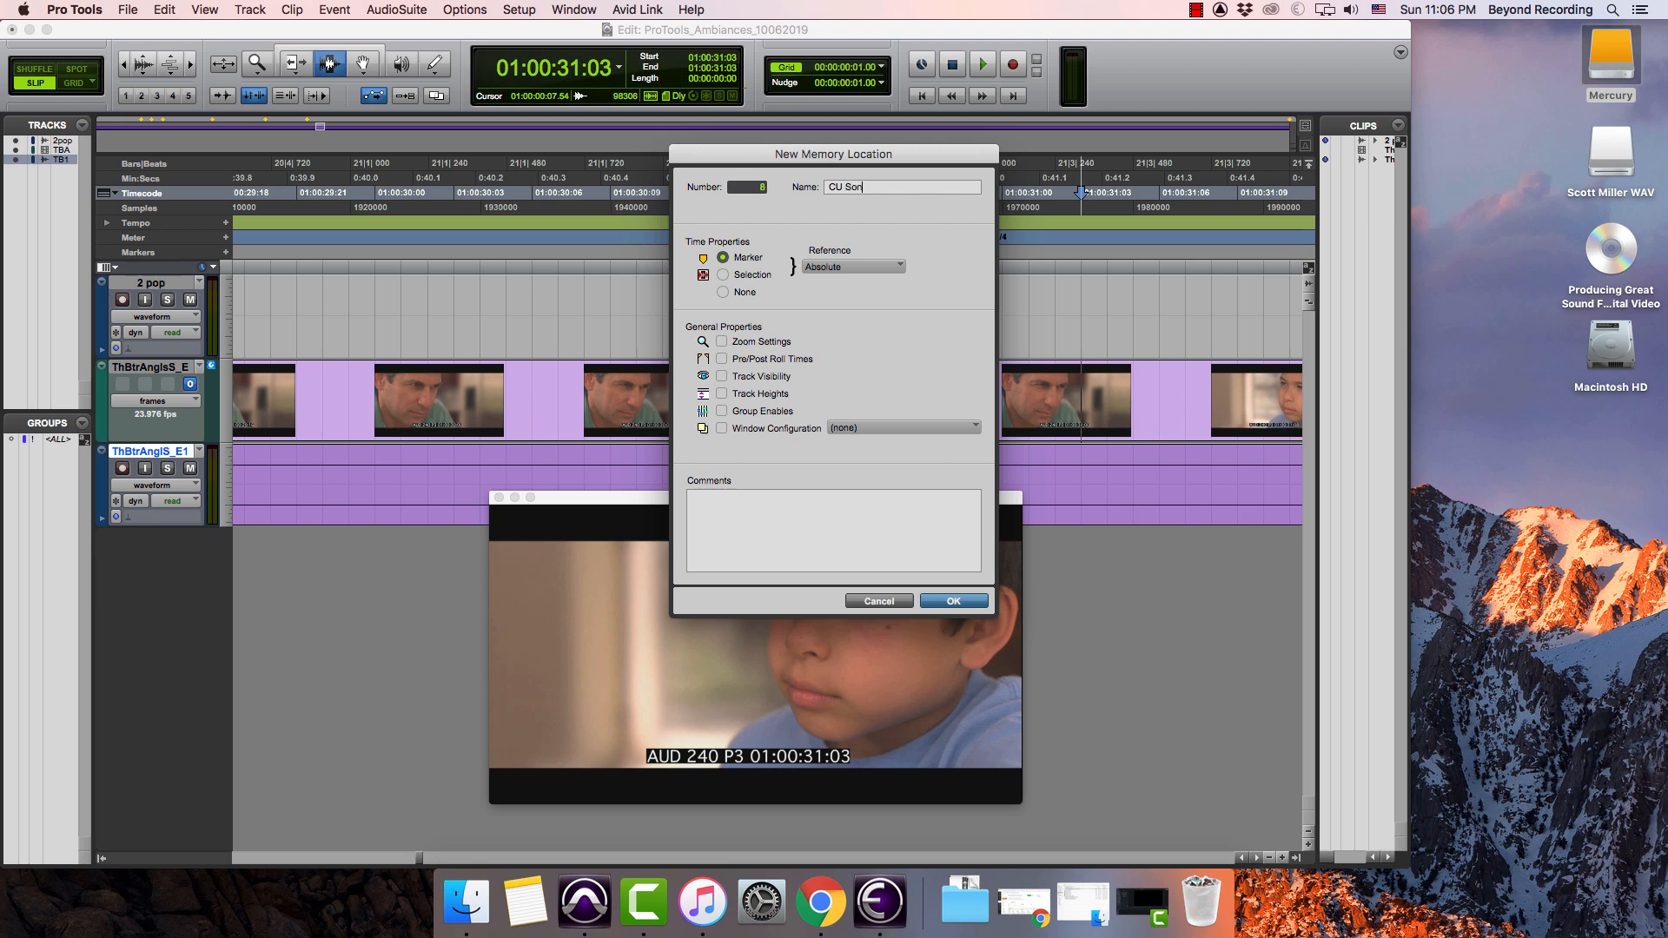
pyautogui.write('Son staredown')
pyautogui.press('Return')
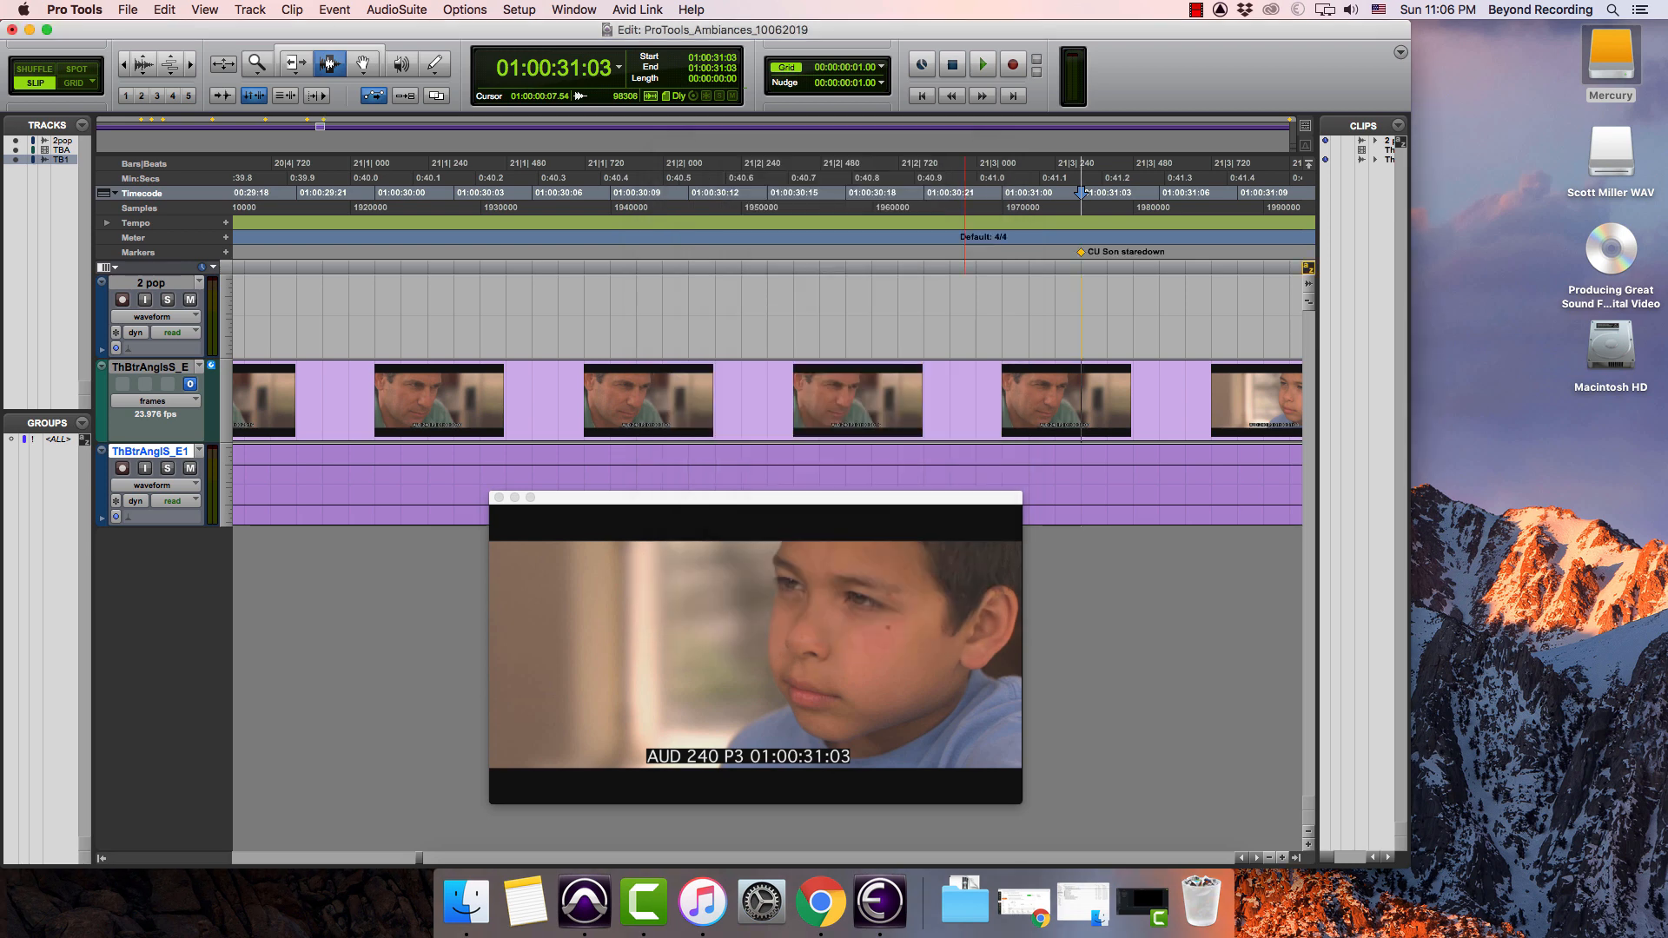